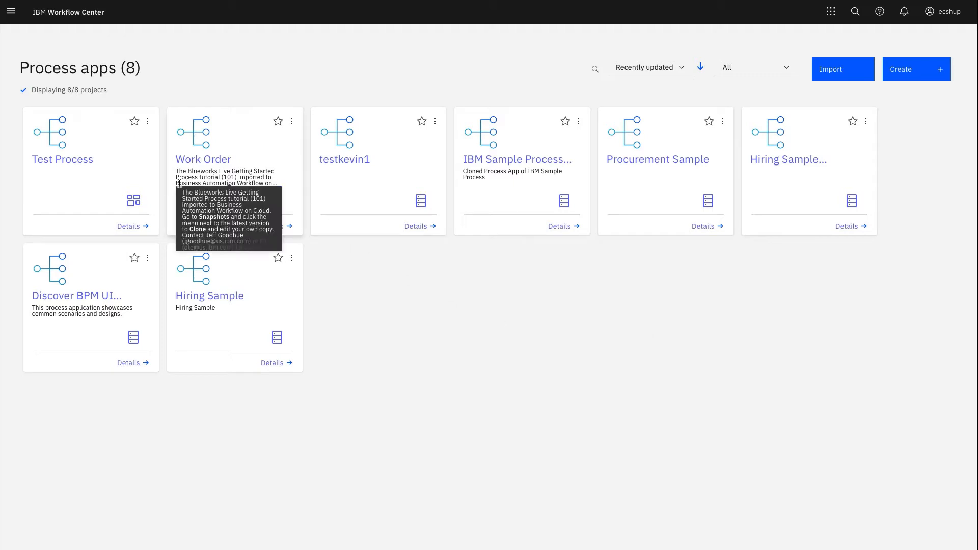
# In the Test Process app, start a new external service that is discovered as a REST service from URL
pyautogui.click(62, 165)
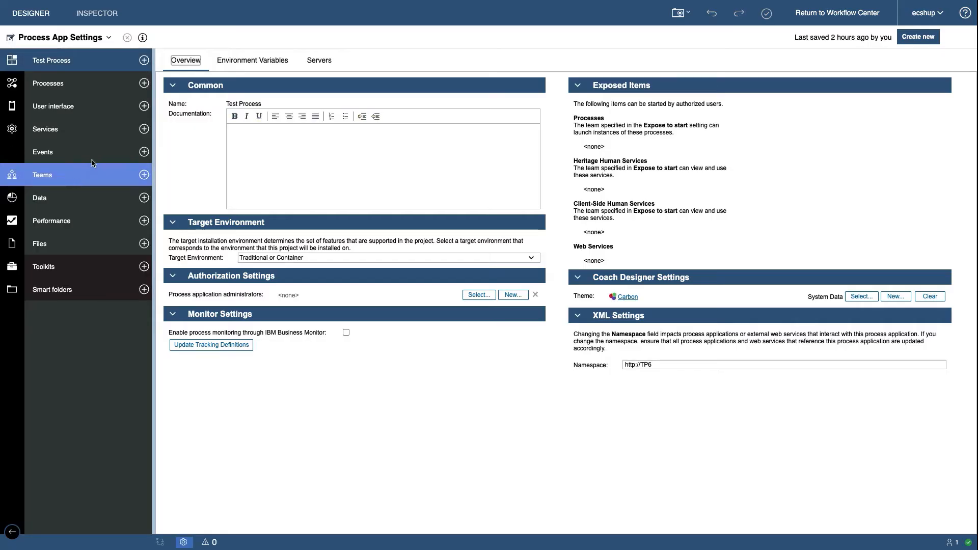
pyautogui.click(144, 131)
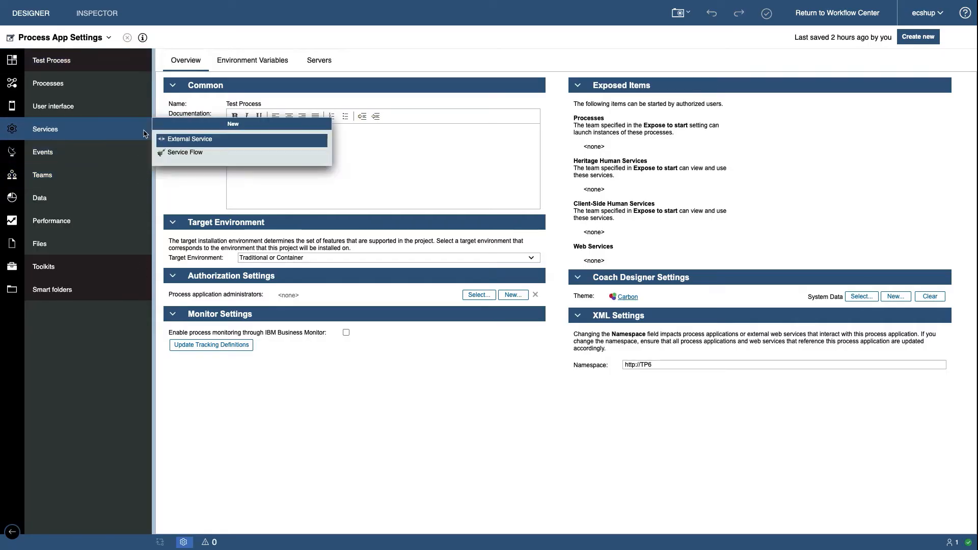
pyautogui.click(171, 141)
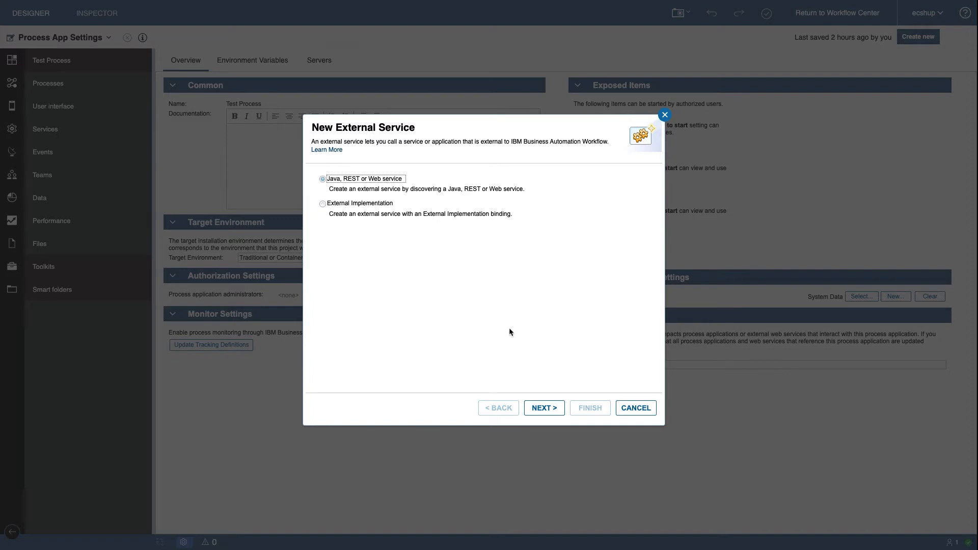
pyautogui.click(539, 408)
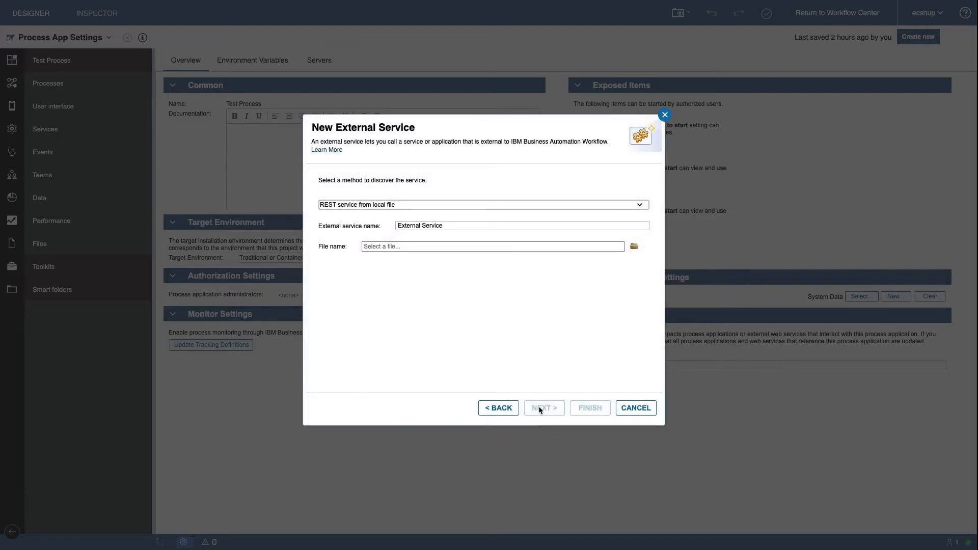
pyautogui.click(478, 208)
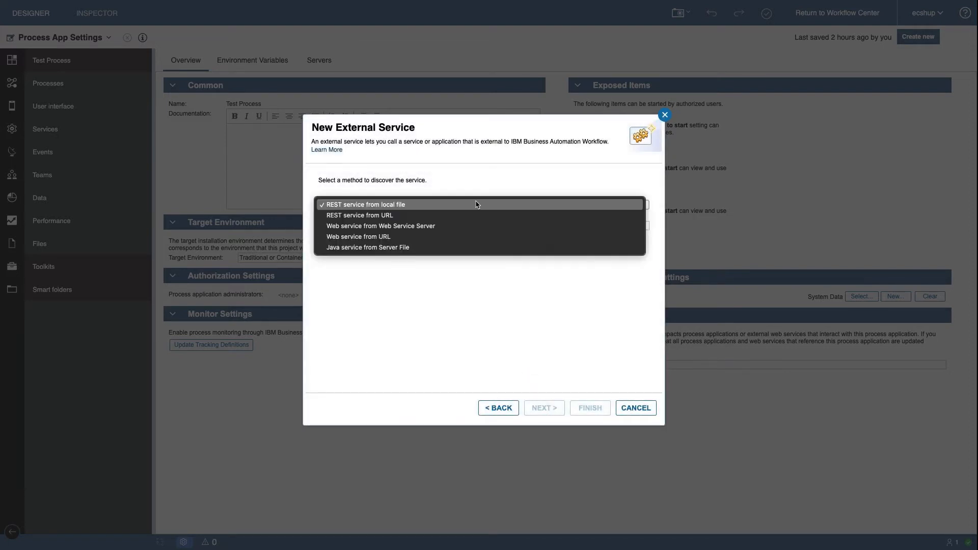
pyautogui.click(469, 212)
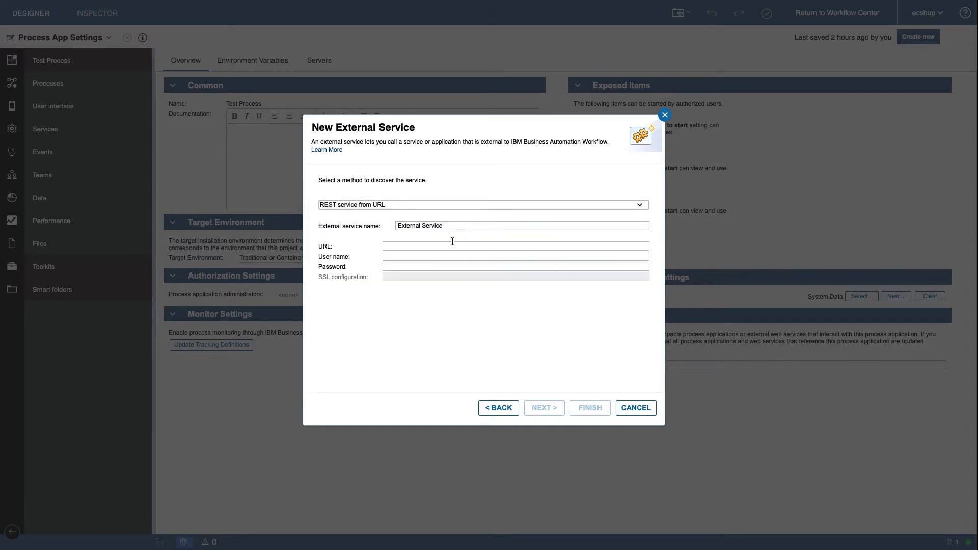
# Name the external service "Apptigent PowerTools"
pyautogui.press('Tab')
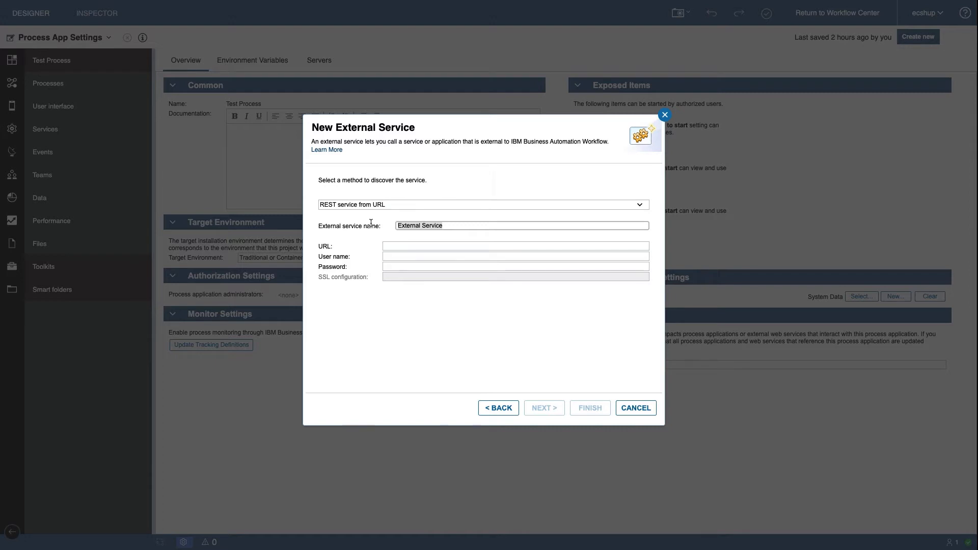
pyautogui.write('Apptigent PowerTools')
pyautogui.click(404, 246)
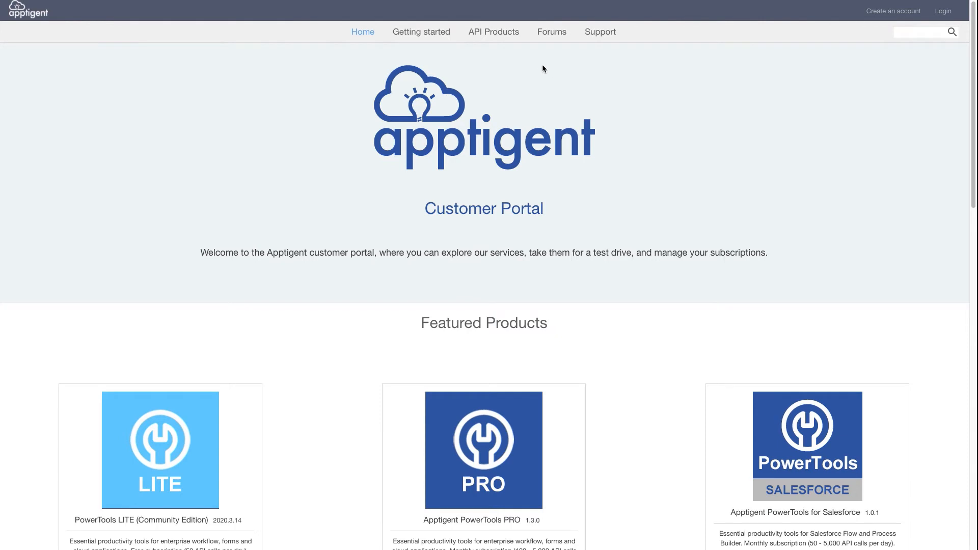
# In the Apptigent portal, open the PowerTools IBM BPM API and copy the link address of its Swagger (OpenAPI 2.0) Definition (JSON)
pyautogui.click(501, 36)
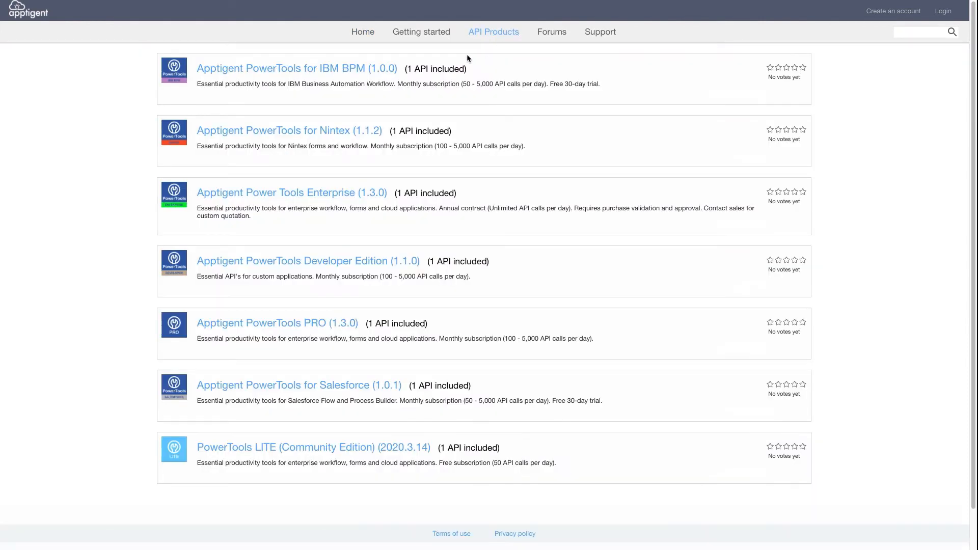
pyautogui.click(345, 72)
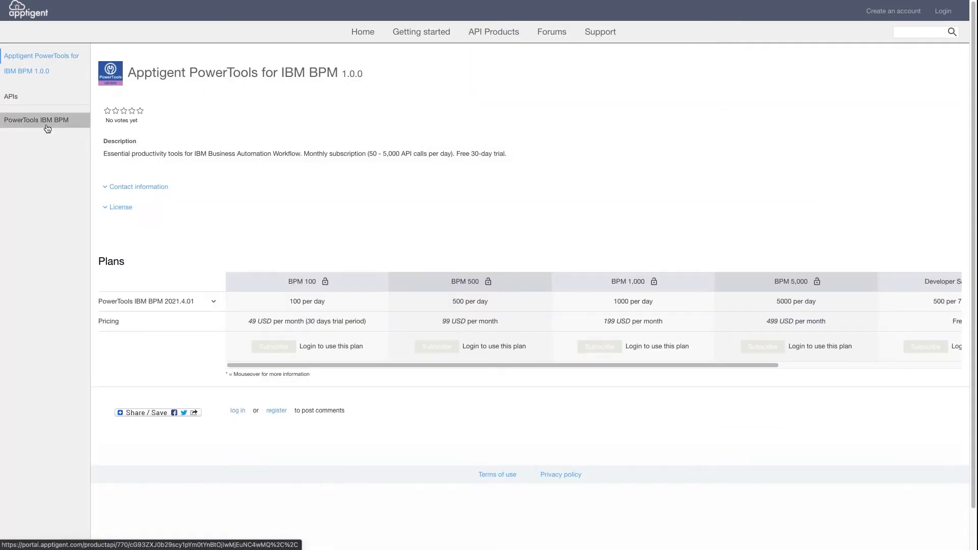
pyautogui.click(47, 128)
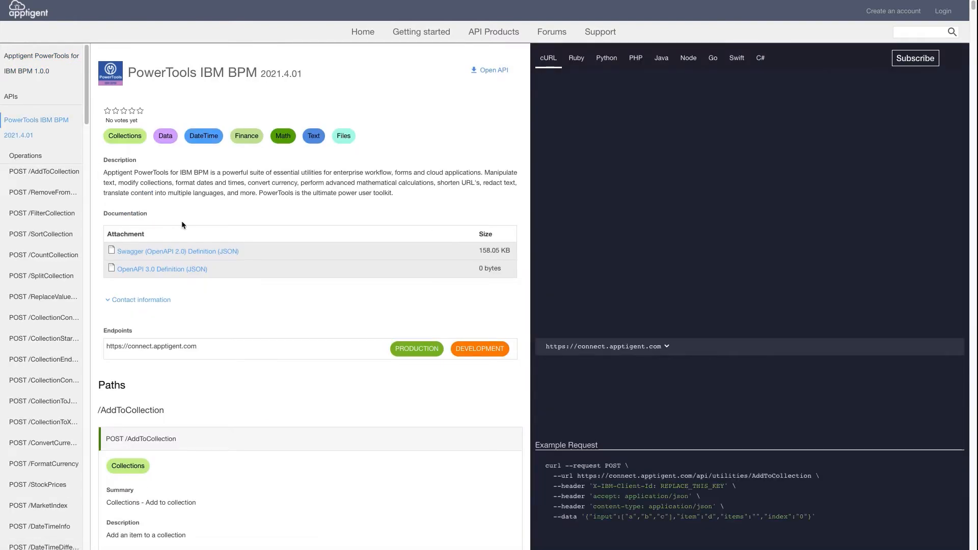
pyautogui.rightClick(167, 254)
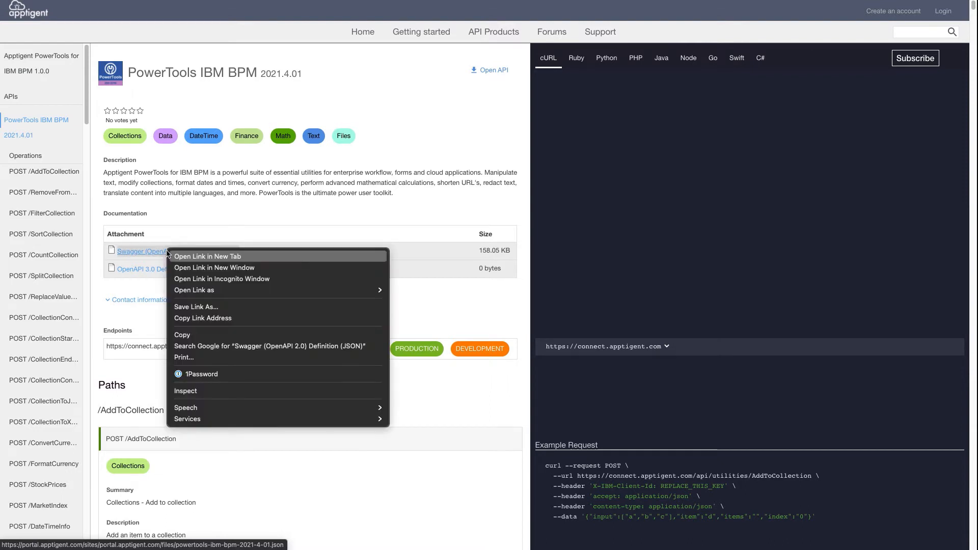
pyautogui.rightClick(206, 255)
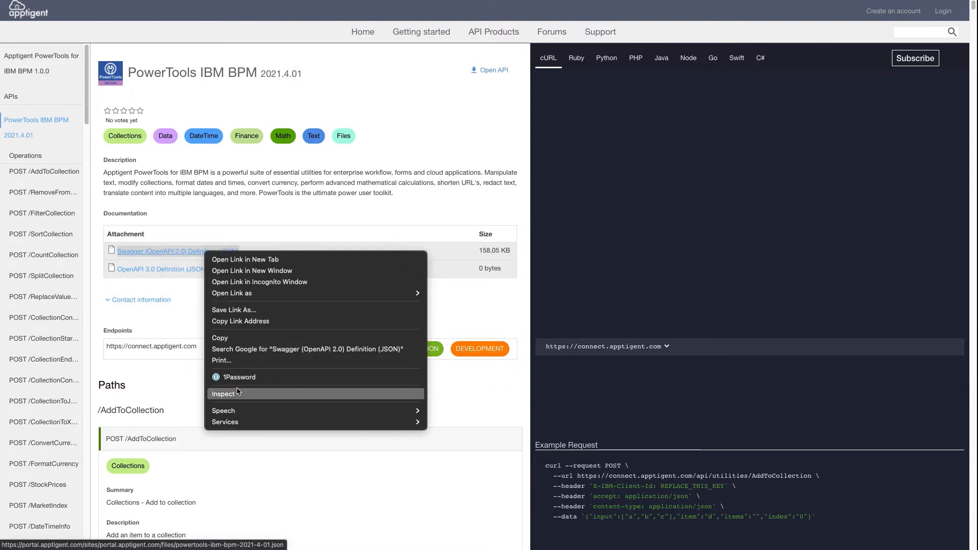
pyautogui.click(256, 321)
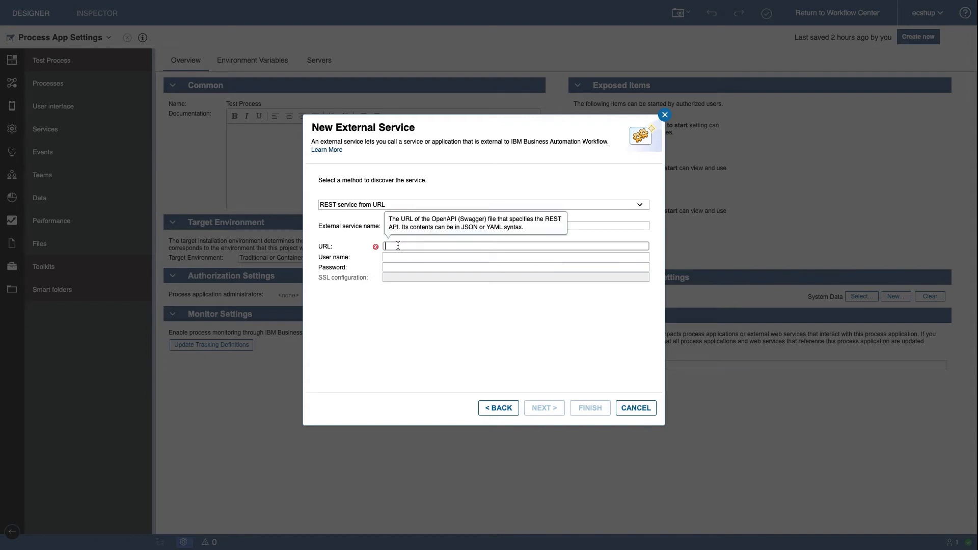
# Back in the new external service, paste the copied Swagger definition URL and set the SSL configuration to PublicInternetSSLSettings
pyautogui.hotkey('ctrl', 'v')
pyautogui.click(389, 277)
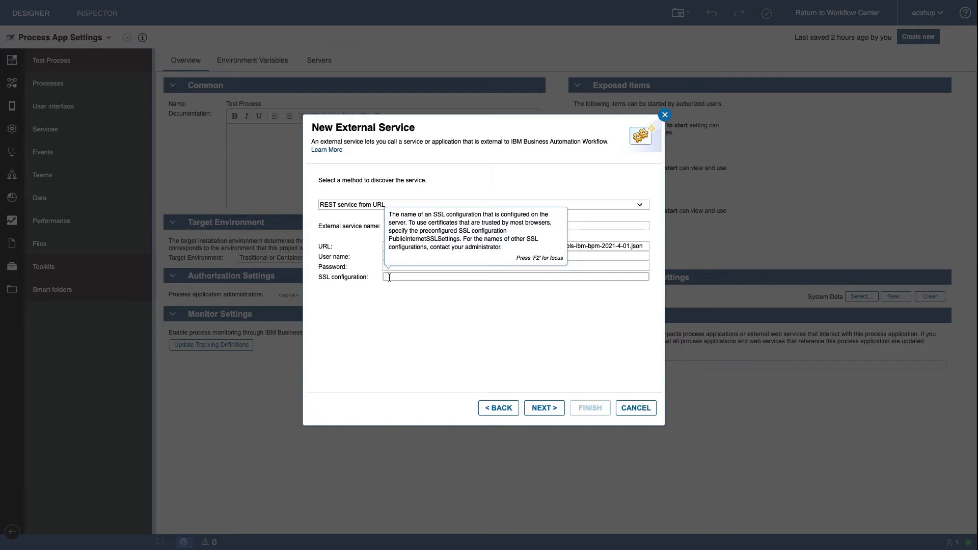
pyautogui.write('Pub')
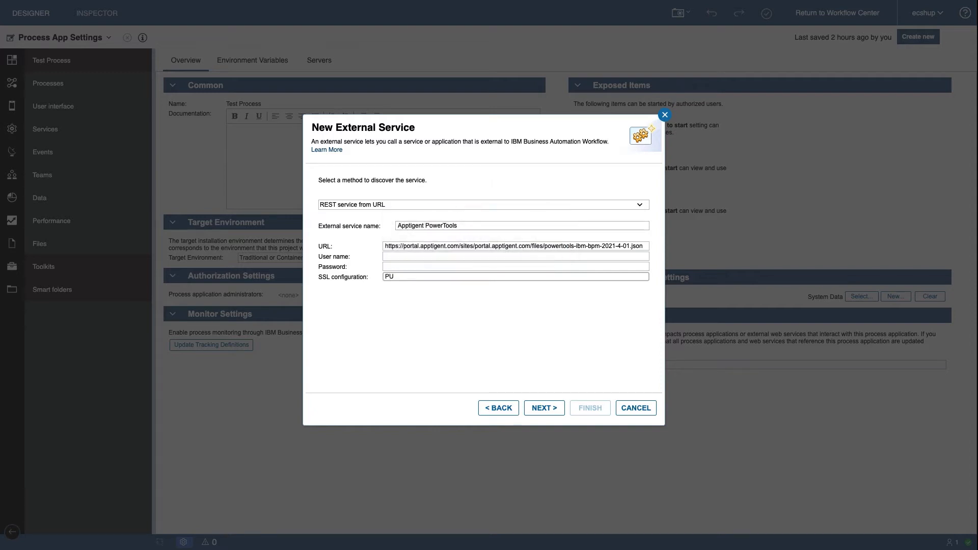
pyautogui.write('licInterneetSSLSettings')
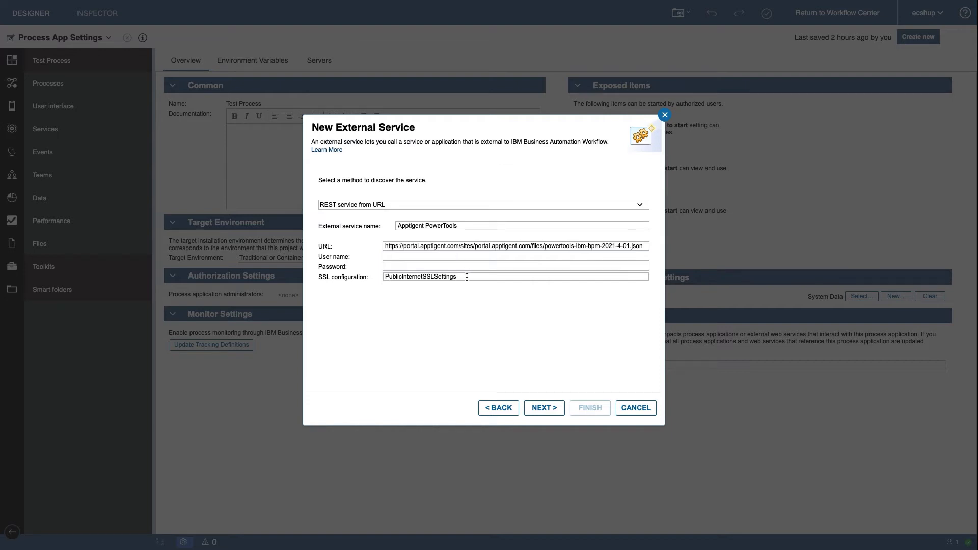
# Include all discovered operations and finish creating the external service with a new server named ApptigentPowerToolsServer_1
pyautogui.moveTo(467, 277)
pyautogui.click(543, 408)
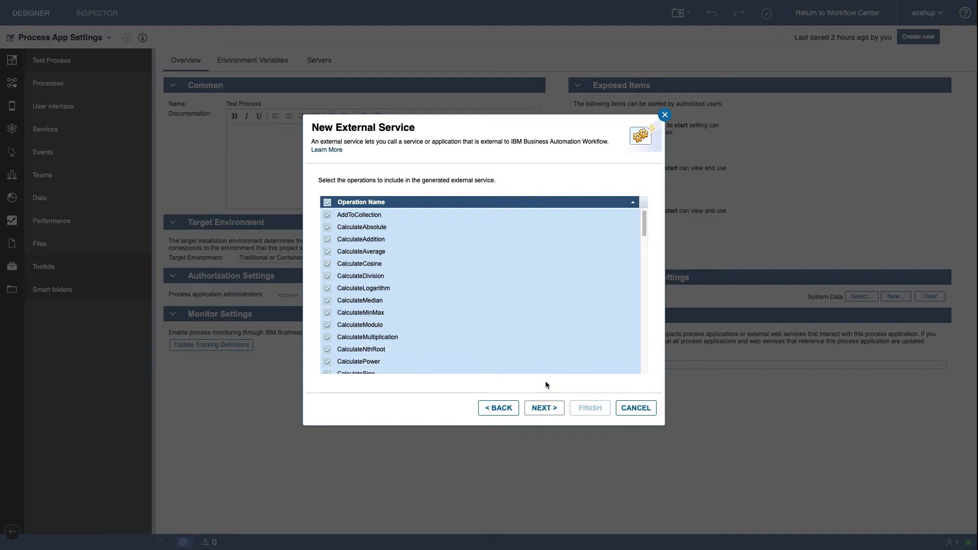
pyautogui.click(545, 408)
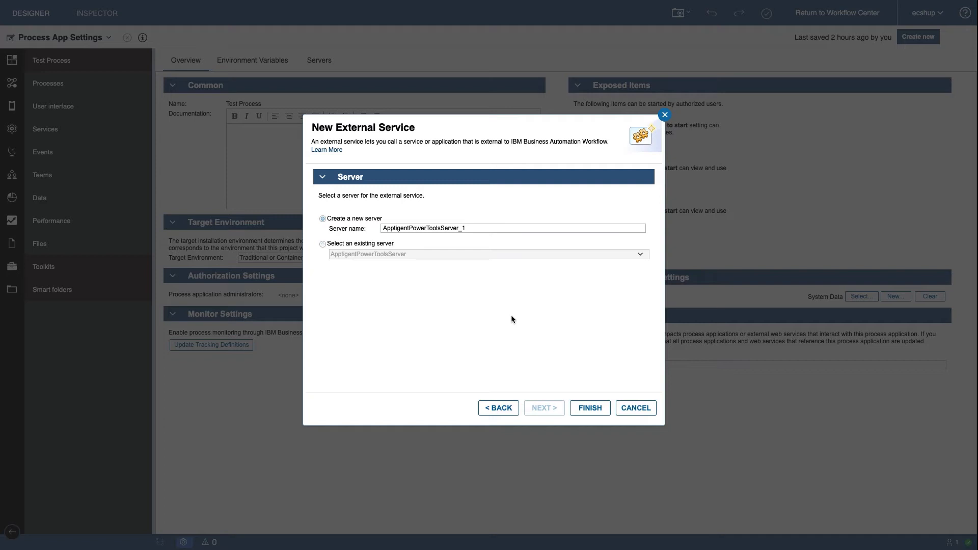
pyautogui.click(510, 229)
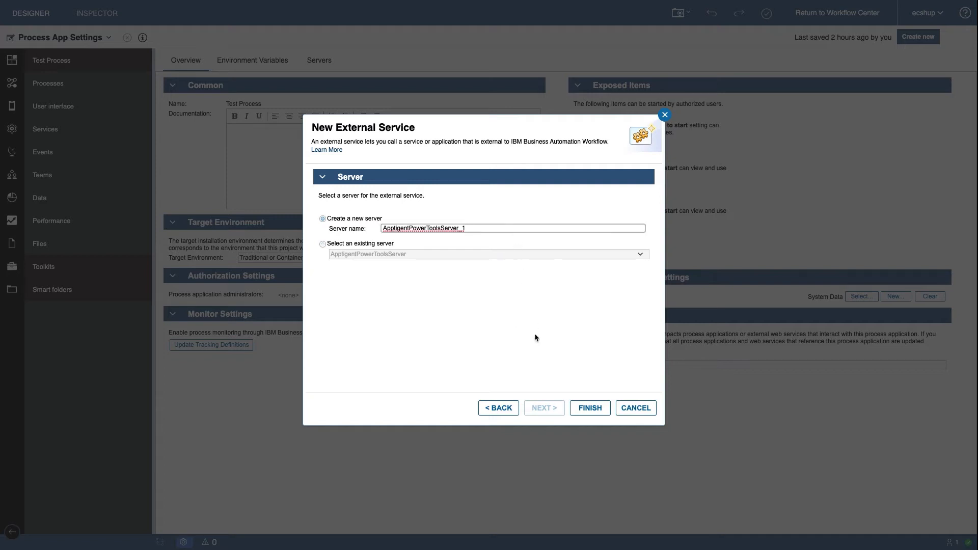
pyautogui.click(598, 408)
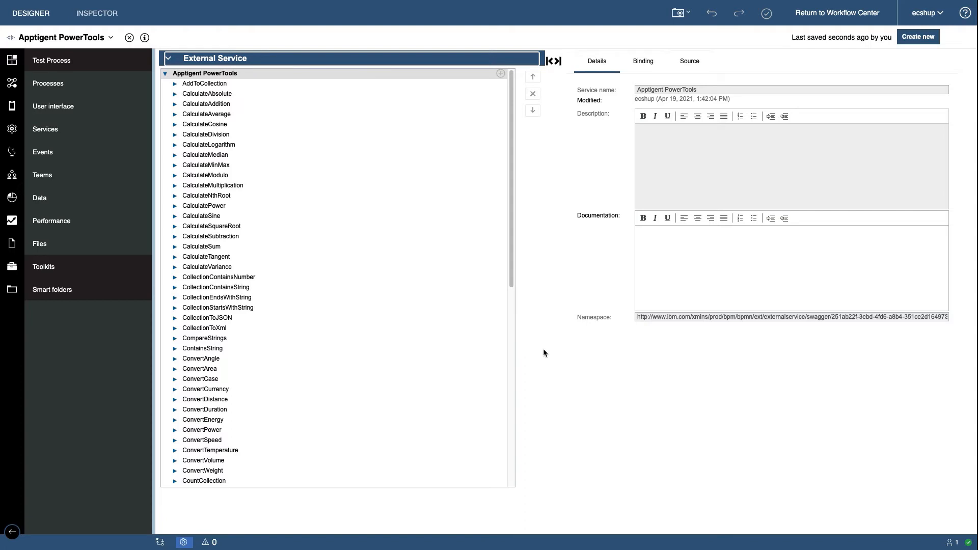
# Paste the API key into the apiKeyHeader authentication of the external service's REST binding
pyautogui.click(646, 64)
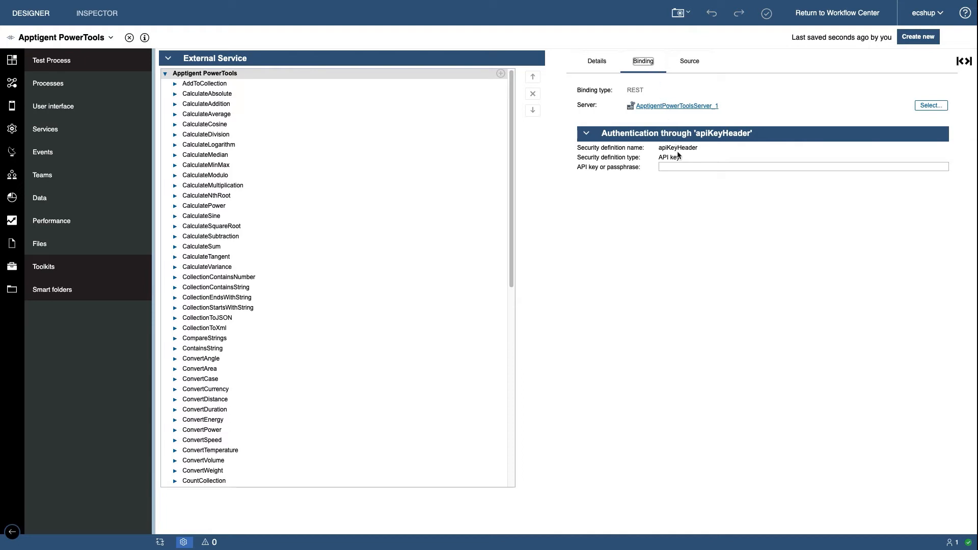
pyautogui.click(677, 168)
pyautogui.hotkey('ctrl', 'v')
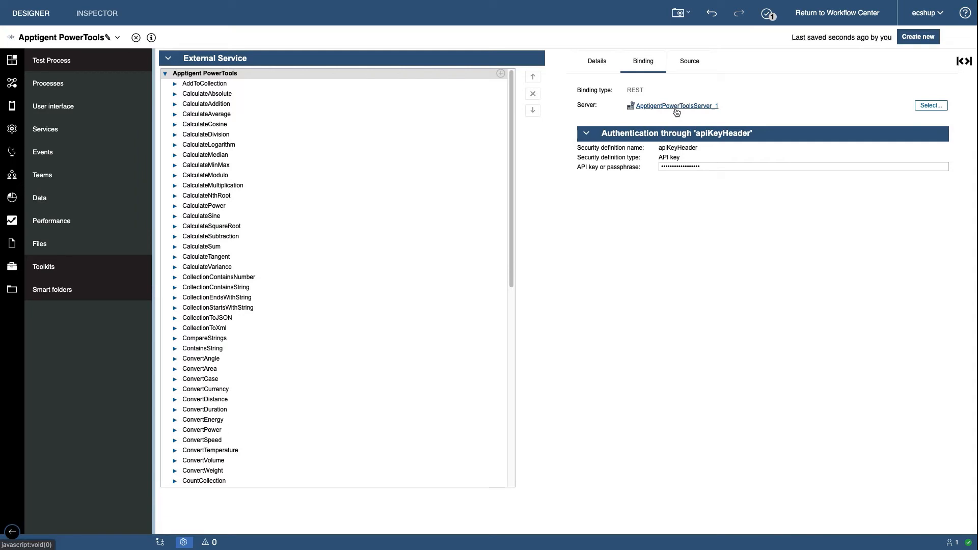
# Open the bound server ApptigentPowerToolsServer_1 and set its SSL configuration to PublicInternetSSLSettings
pyautogui.click(676, 107)
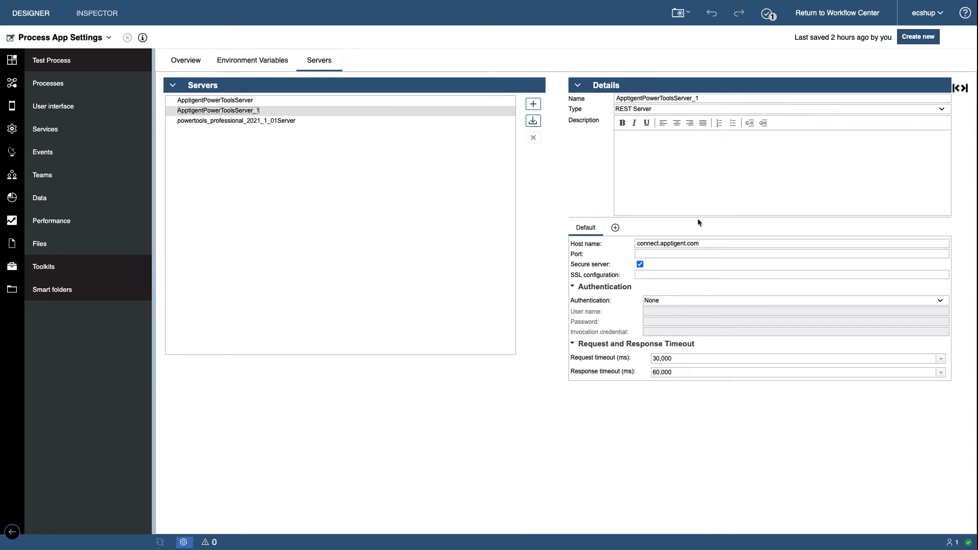
pyautogui.click(682, 276)
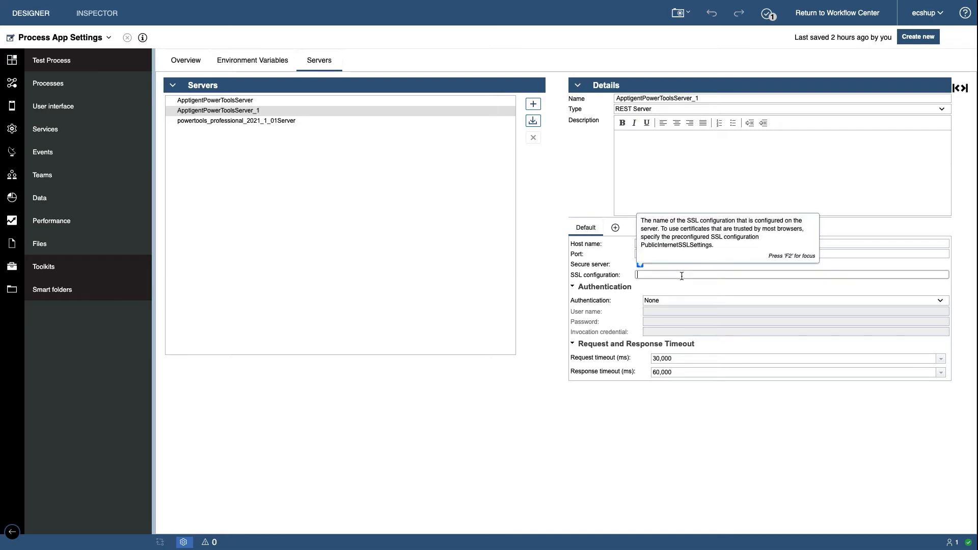
pyautogui.write('PublicIn')
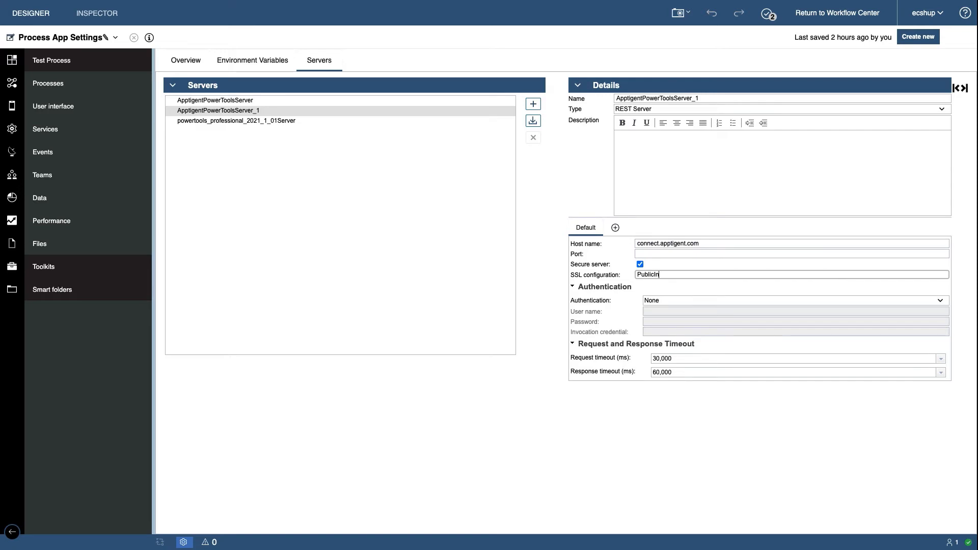
pyautogui.write('ternetSSLSettings')
pyautogui.click(679, 183)
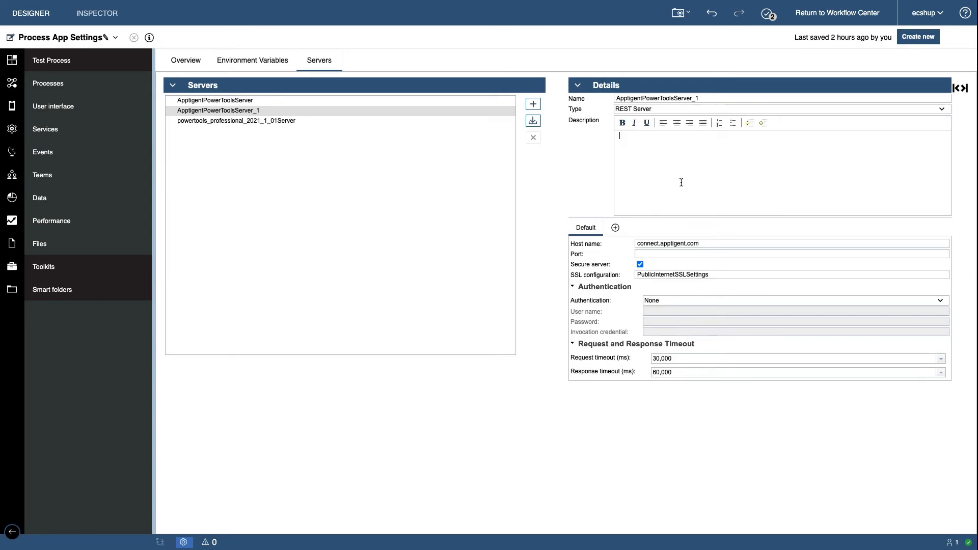
pyautogui.click(673, 170)
# Create a new service flow named "Test Service Flow"
pyautogui.click(144, 130)
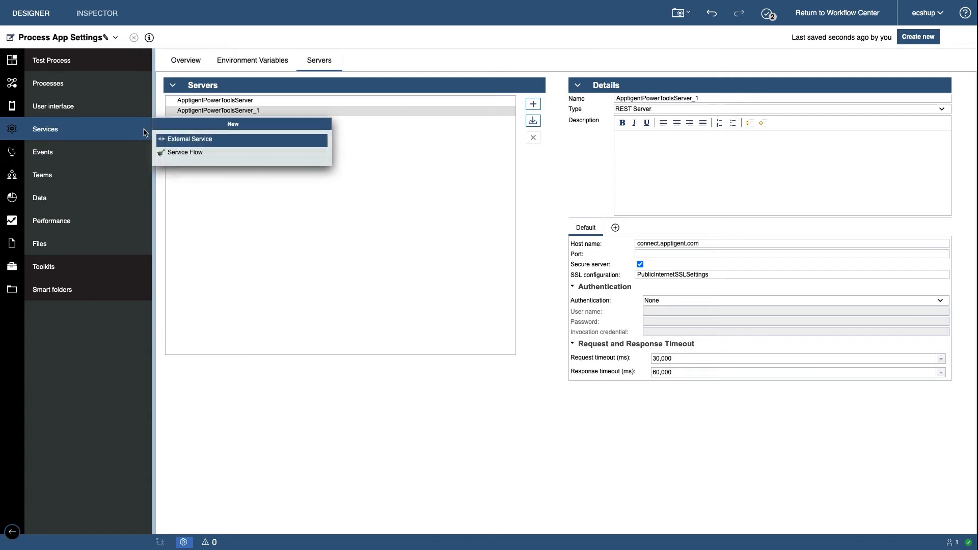
pyautogui.click(185, 153)
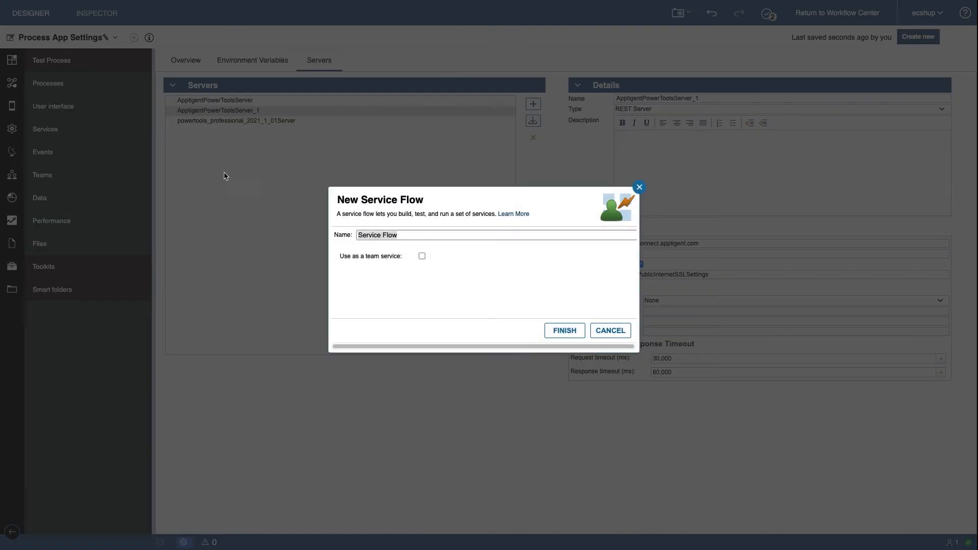
pyautogui.moveTo(411, 235); pyautogui.dragTo(356, 231)
pyautogui.write('Test Service Flow')
pyautogui.click(560, 333)
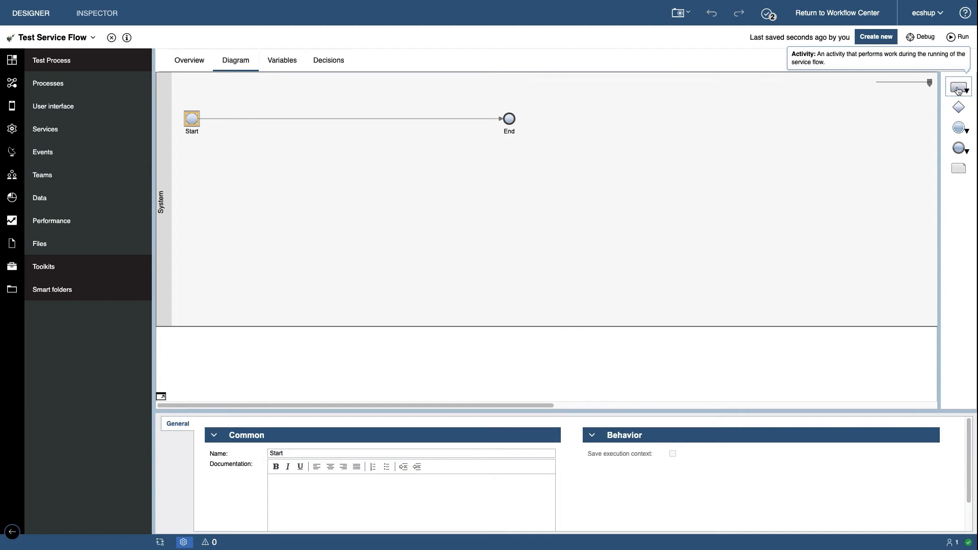
# Add an activity between Start and End in the flow diagram and set its activity type to Service Task
pyautogui.moveTo(958, 91); pyautogui.dragTo(381, 118)
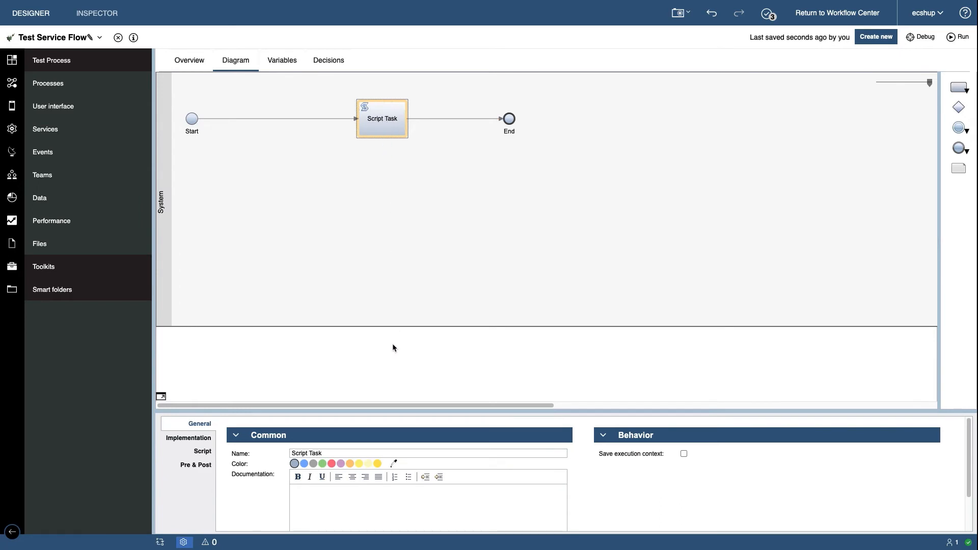
pyautogui.click(196, 438)
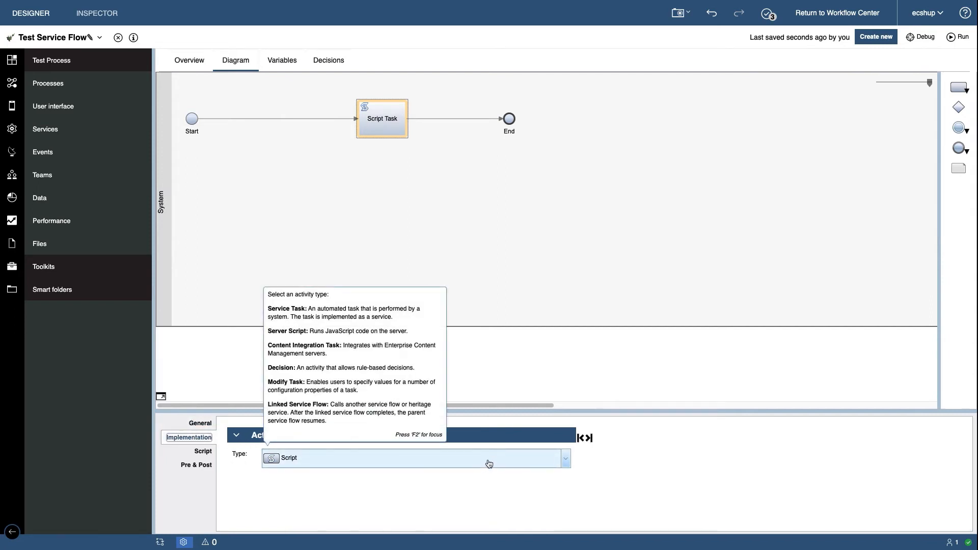
pyautogui.click(489, 462)
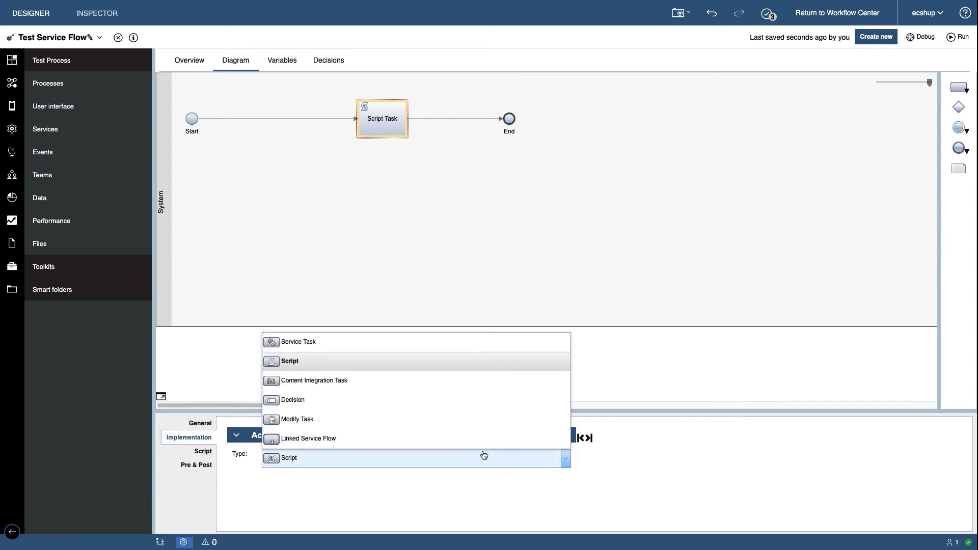
pyautogui.click(432, 344)
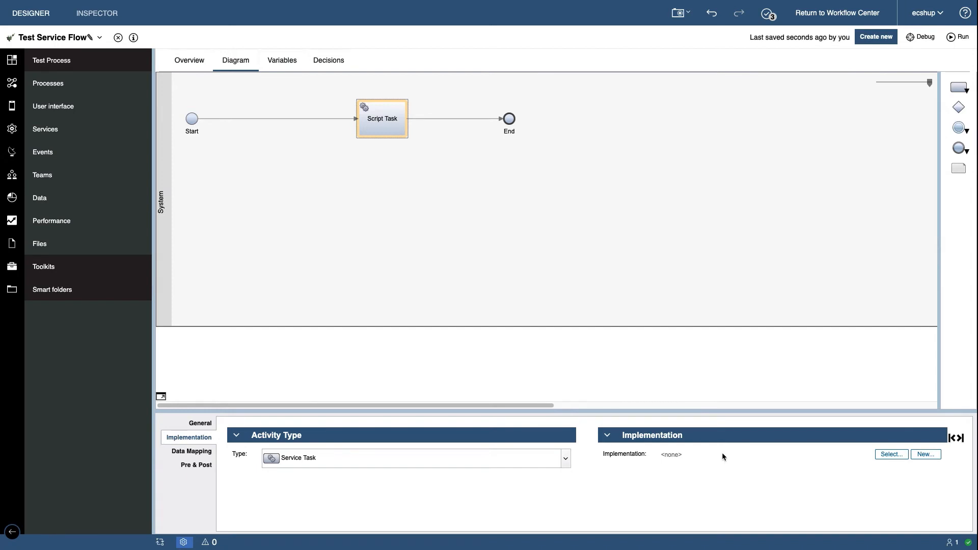
# Set the service task's implementation to Apptigent PowerTools with the ConvertCurrency operation, and display its data mapping
pyautogui.click(891, 454)
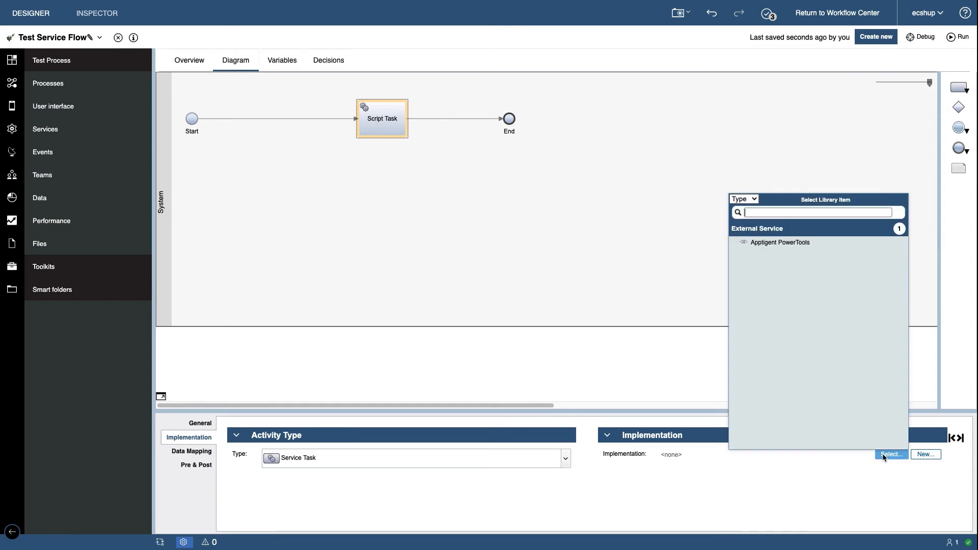
pyautogui.click(804, 249)
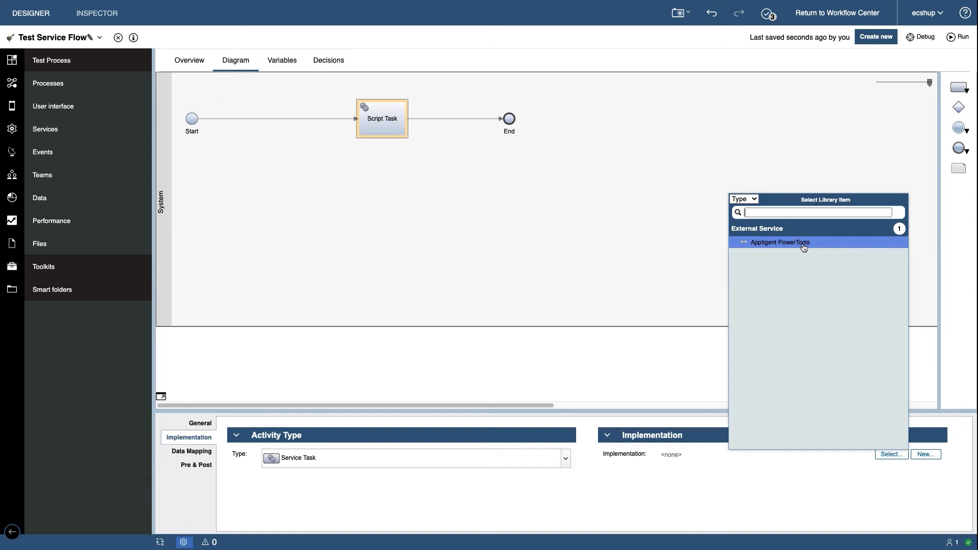
pyautogui.doubleClick(804, 243)
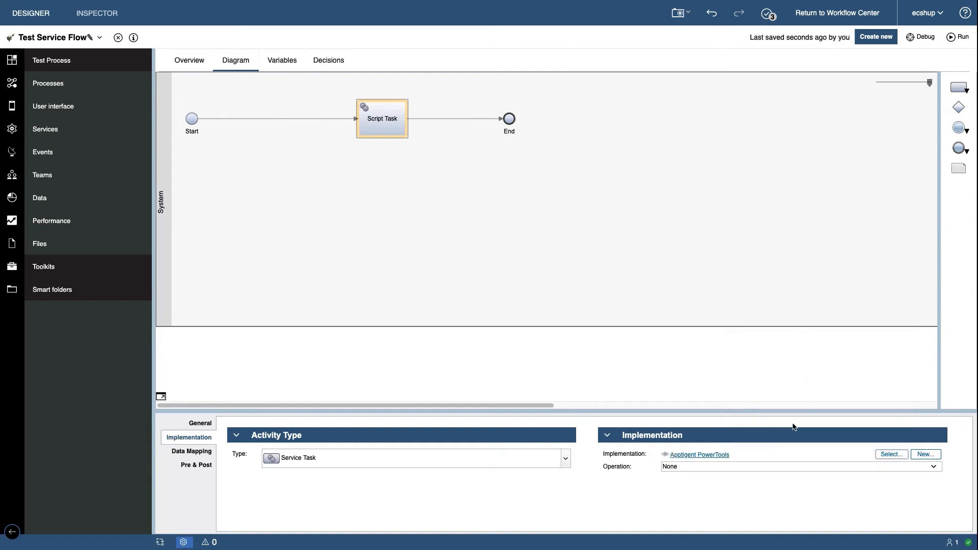
pyautogui.click(789, 466)
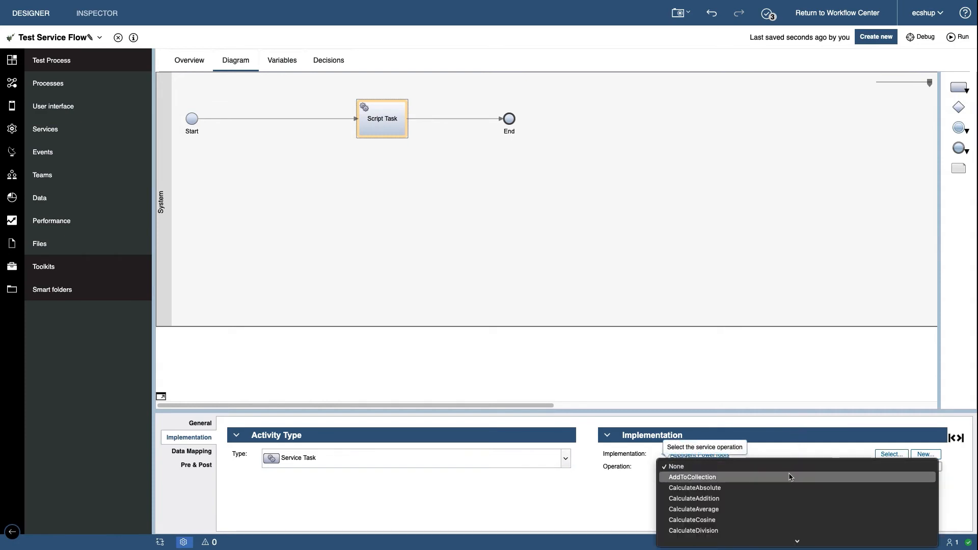
pyautogui.moveTo(798, 542)
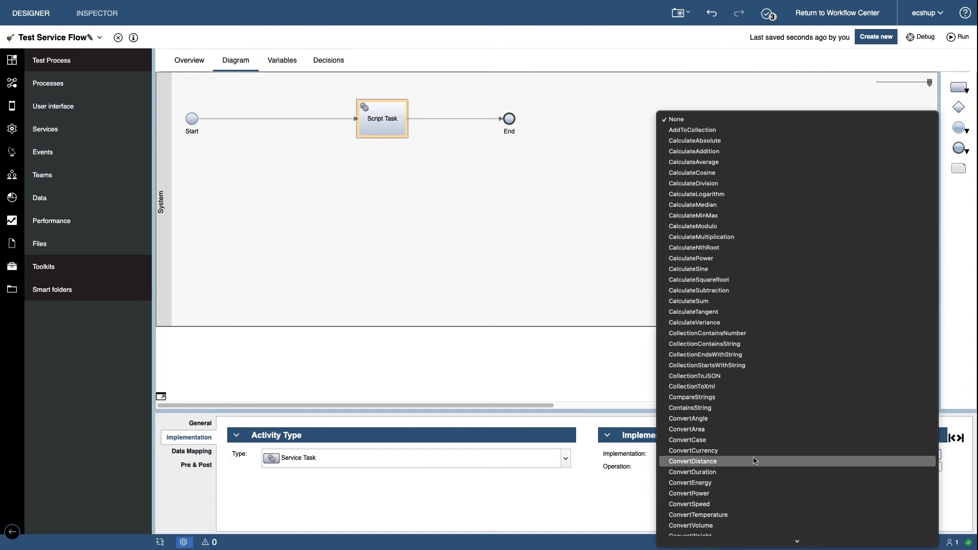
pyautogui.click(753, 451)
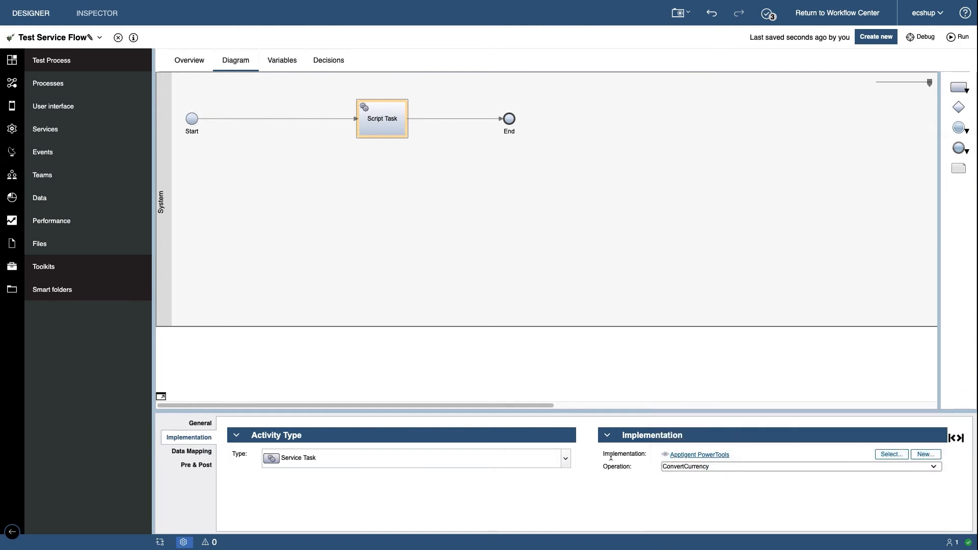
pyautogui.click(190, 452)
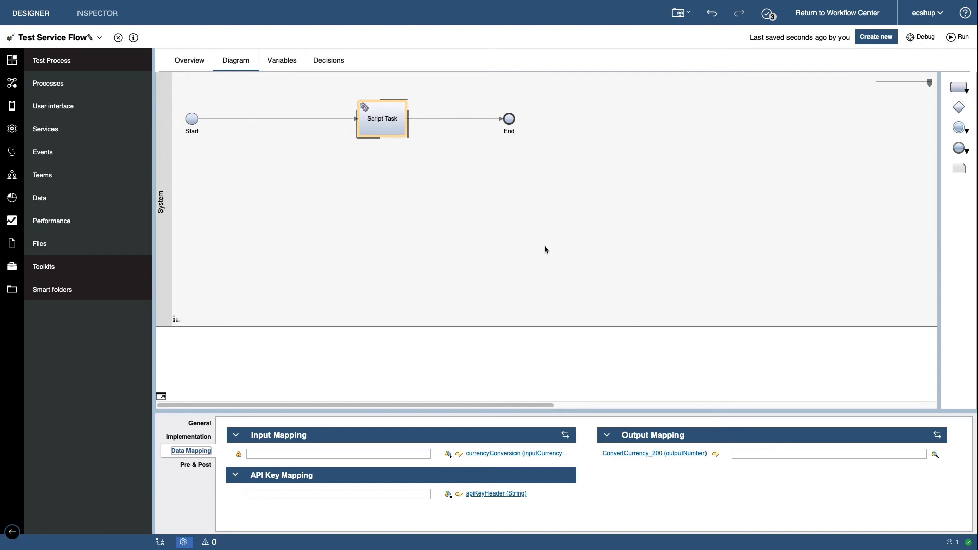
# Add an input variable to the service flow and set its variable type to inputCurrencyConversion
pyautogui.click(282, 61)
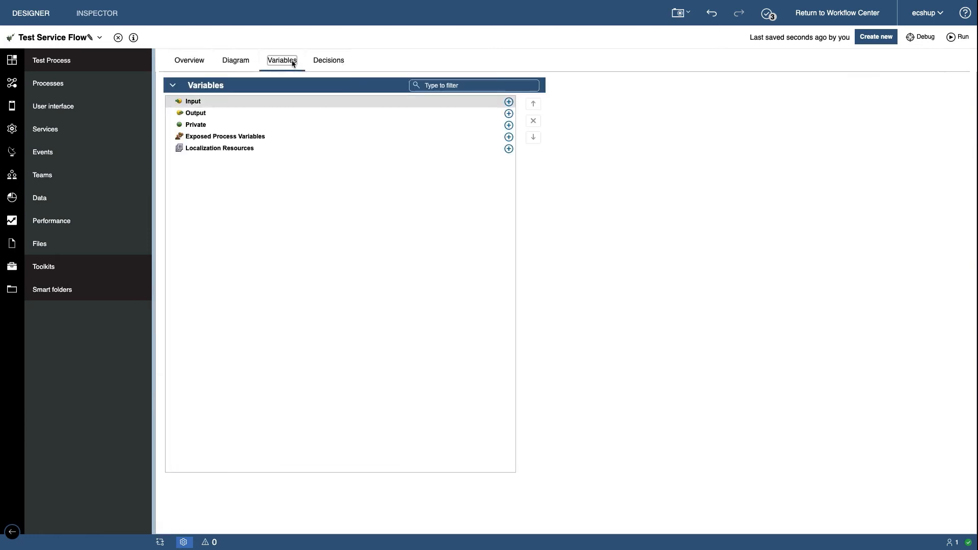
pyautogui.click(509, 102)
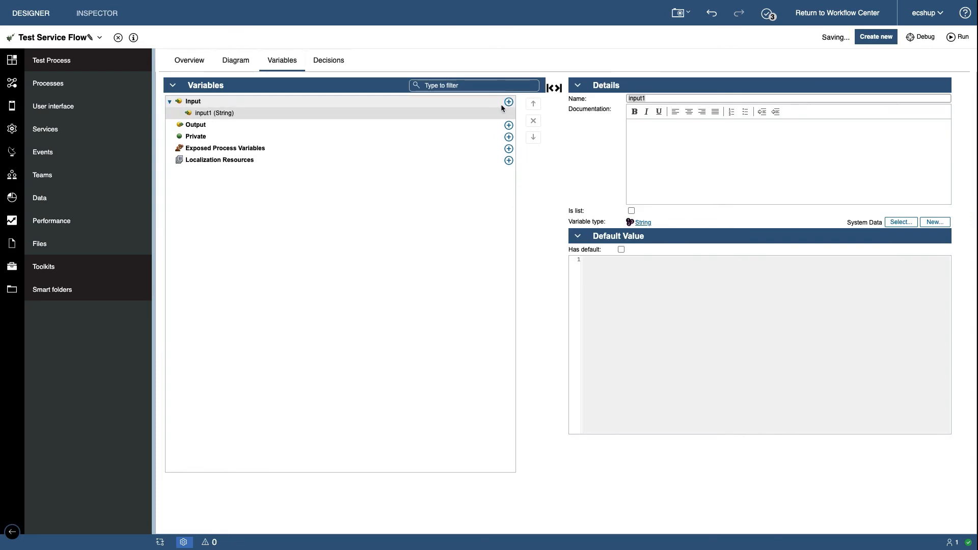
pyautogui.click(252, 113)
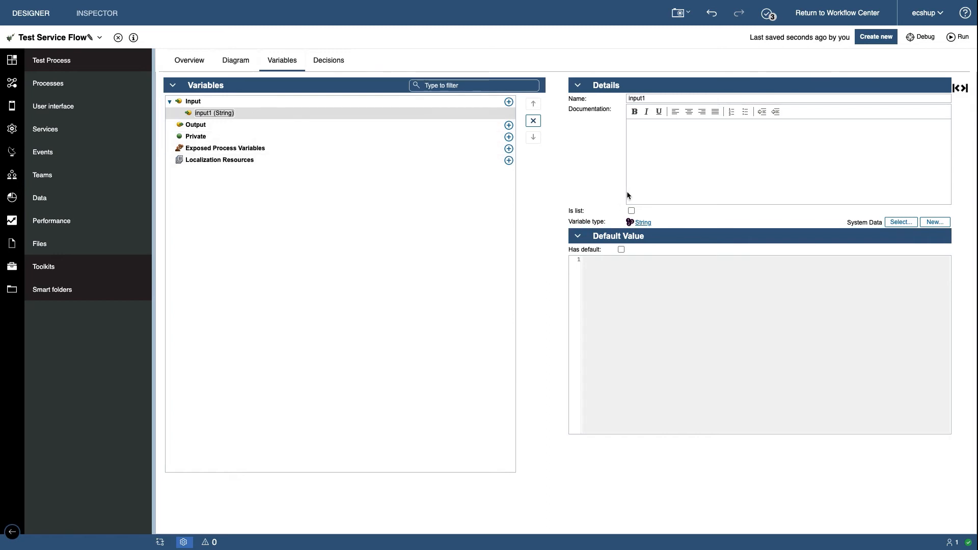
pyautogui.click(895, 222)
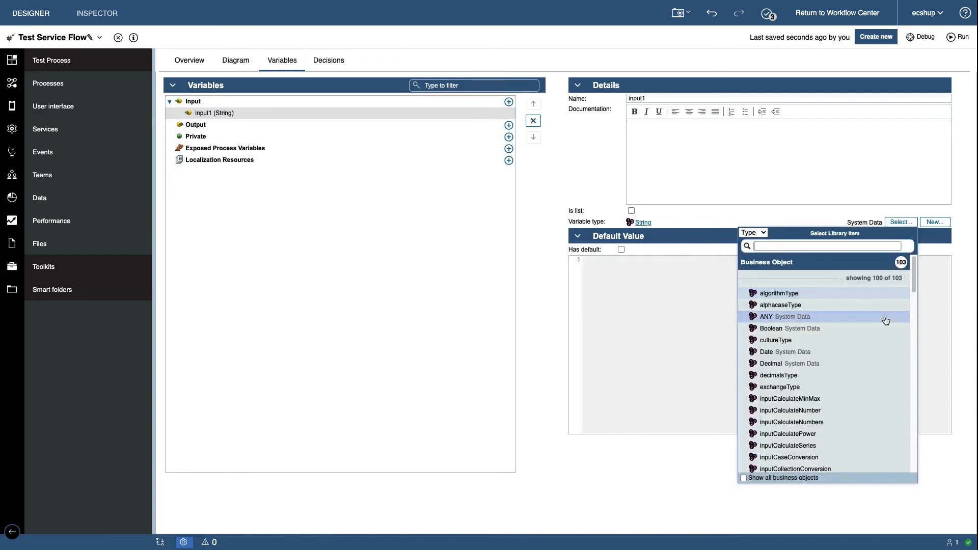
pyautogui.click(886, 320)
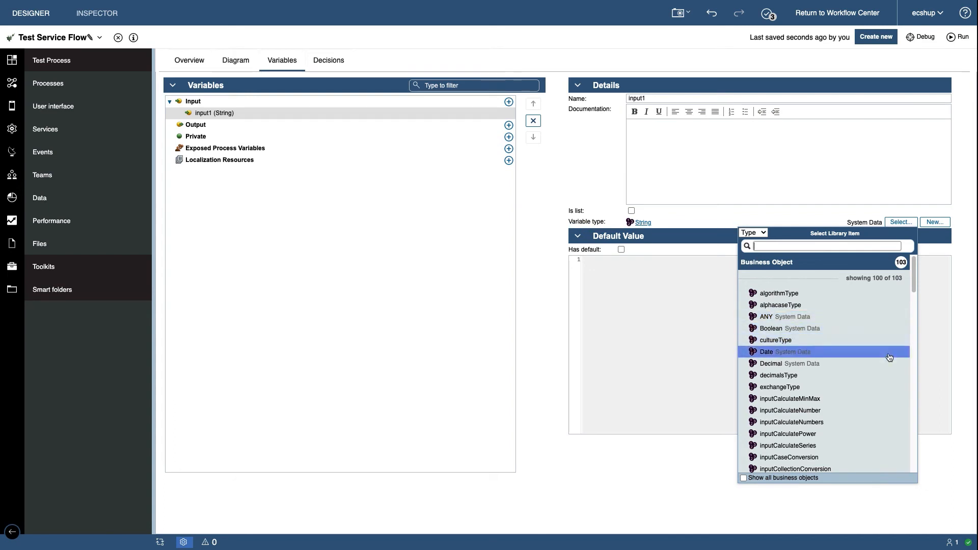
pyautogui.scroll(-3, 890, 364)
pyautogui.scroll(-2, 876, 371)
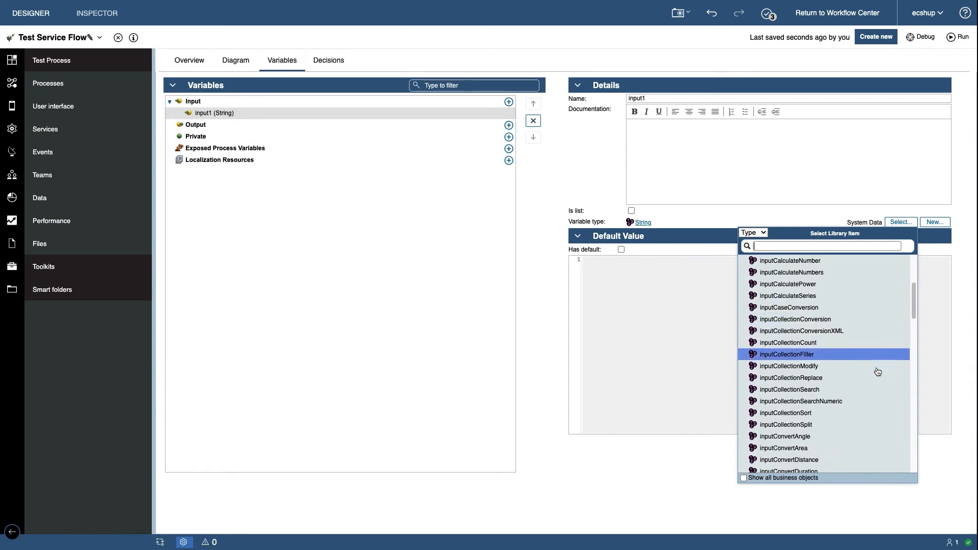
pyautogui.scroll(-2, 873, 375)
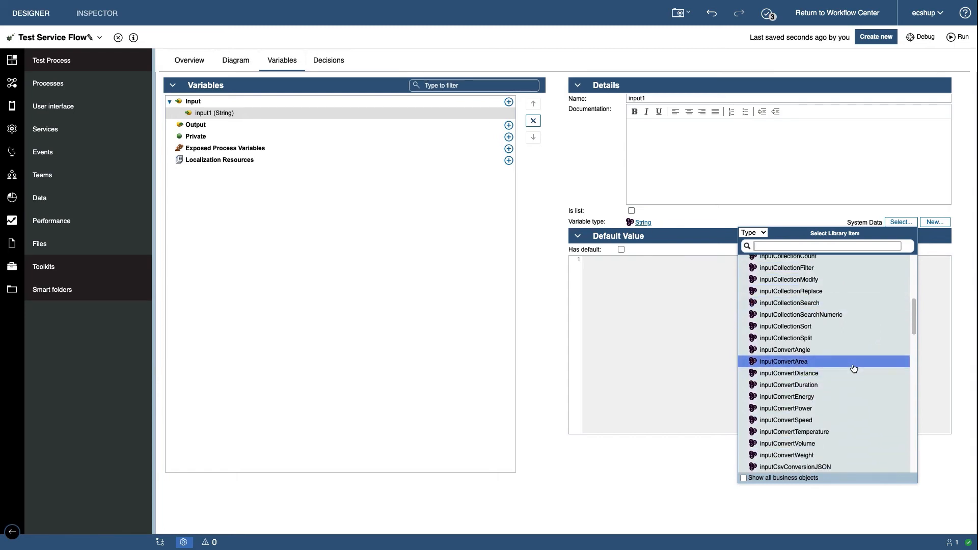
pyautogui.scroll(-2, 845, 366)
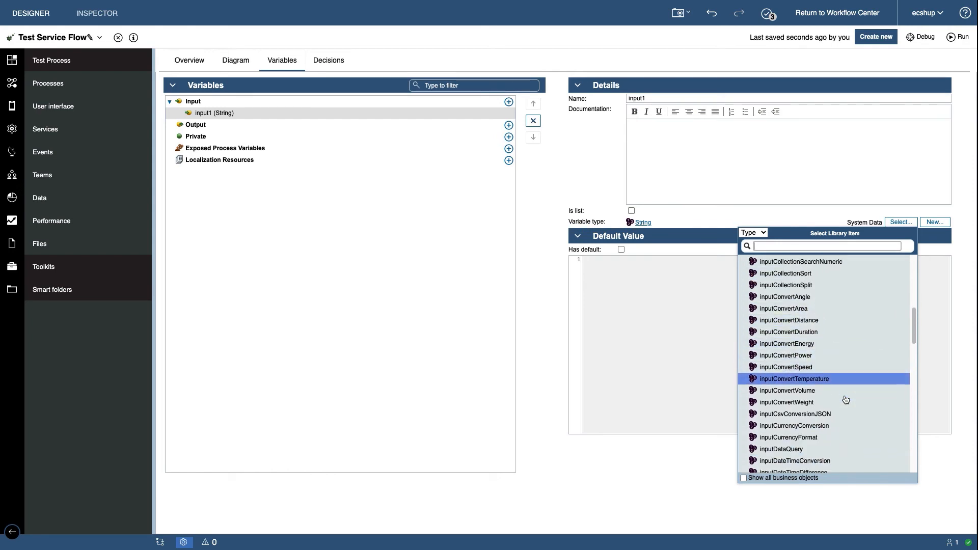
pyautogui.click(808, 425)
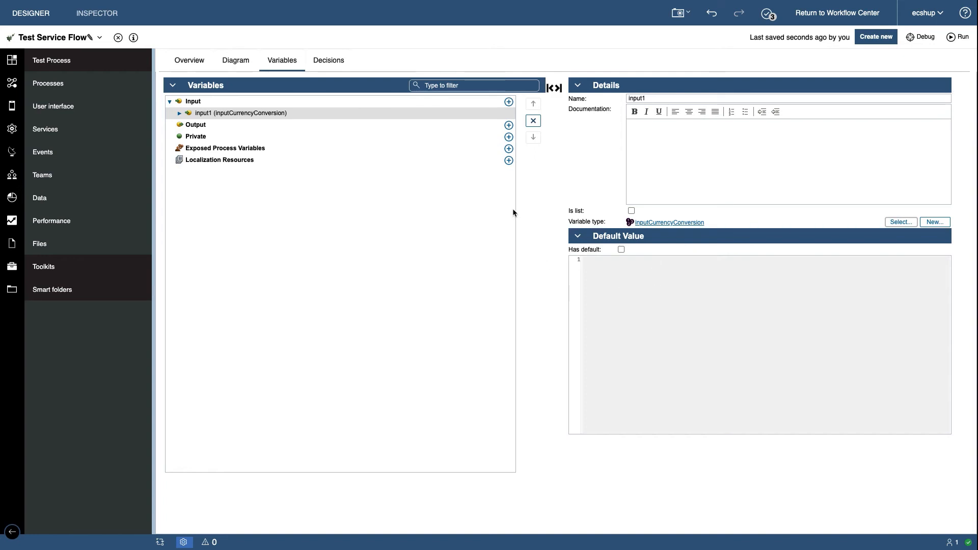
pyautogui.click(713, 150)
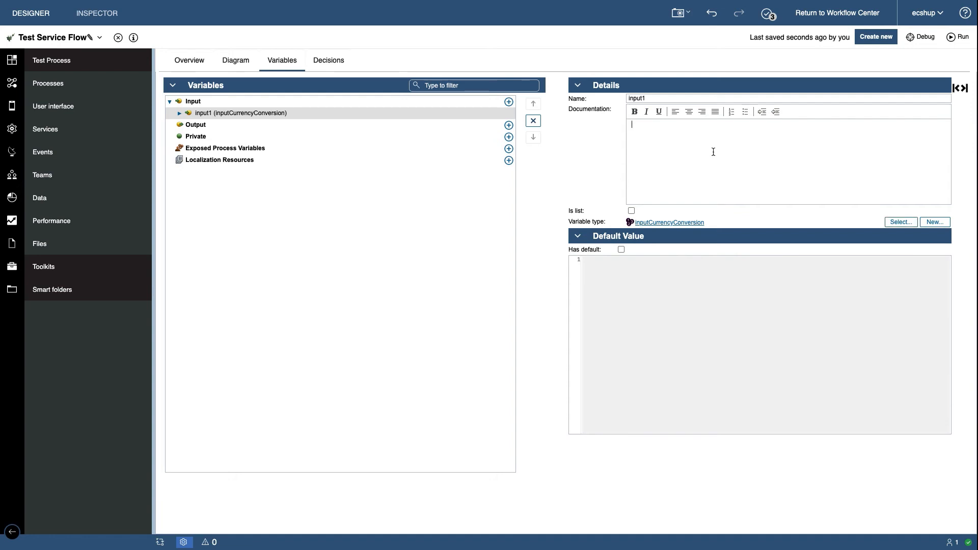
# Add an output variable to the service flow and set its variable type to outputNumber
pyautogui.click(221, 125)
pyautogui.click(508, 125)
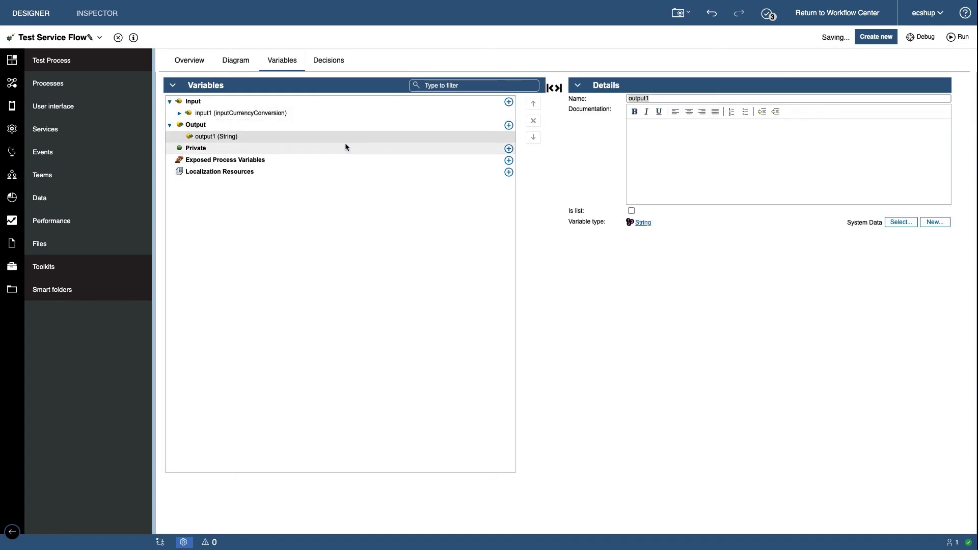
pyautogui.click(341, 136)
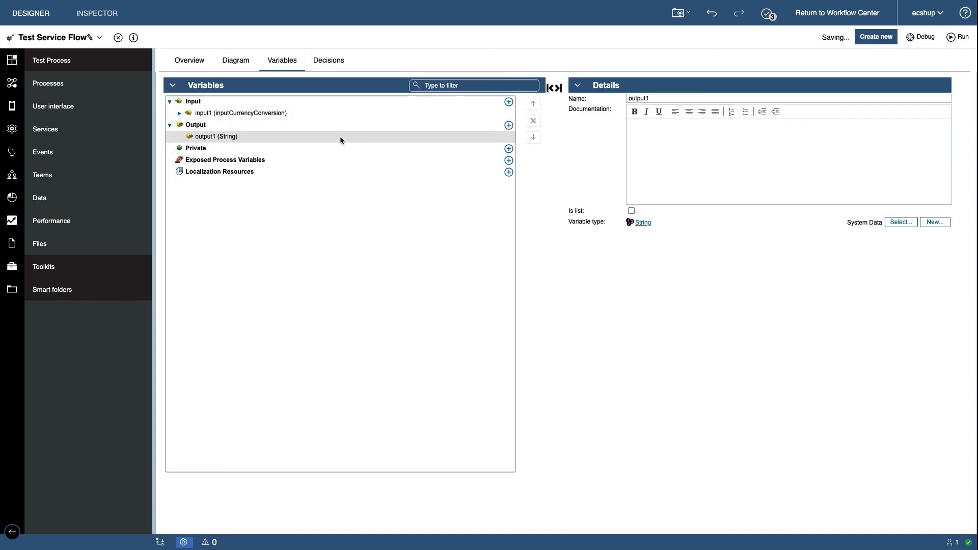
pyautogui.click(896, 225)
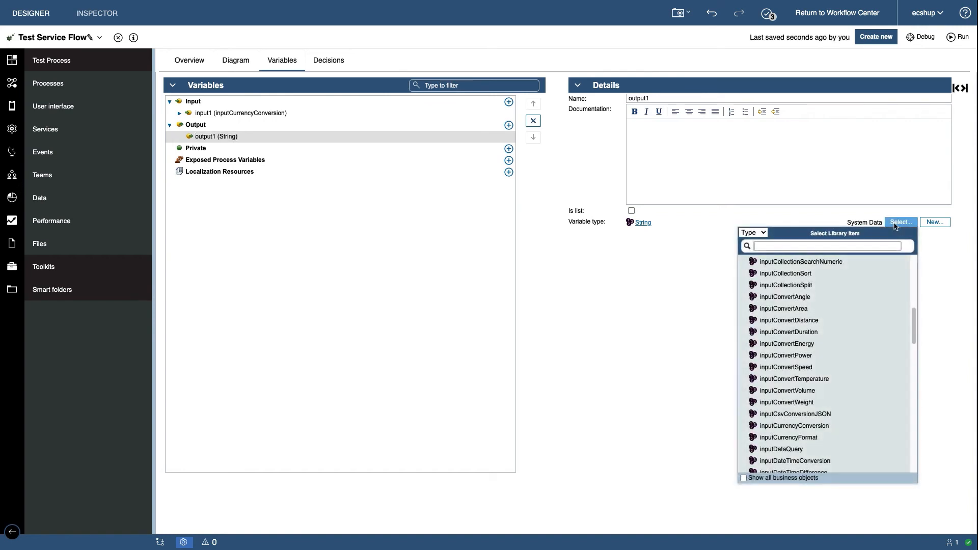
pyautogui.scroll(-2, 871, 380)
pyautogui.scroll(-10, 872, 387)
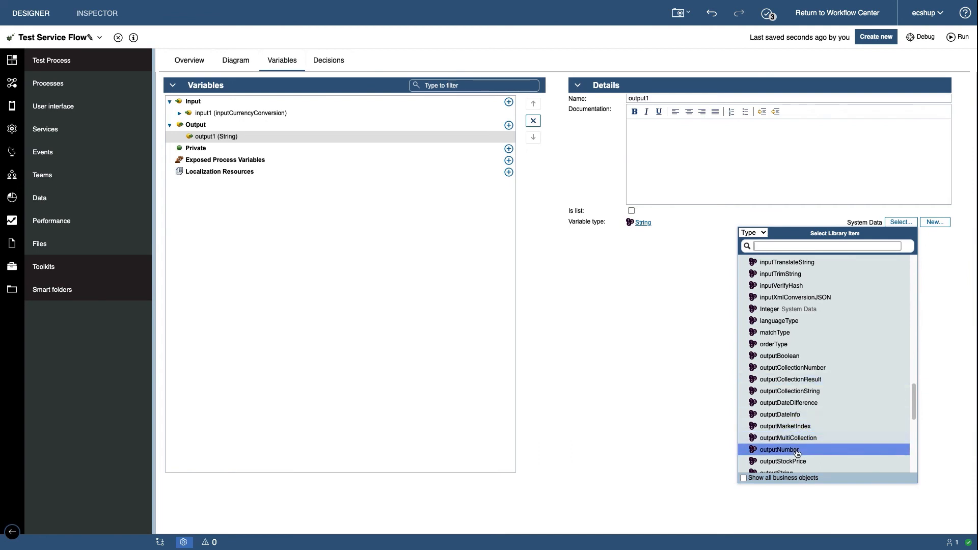
pyautogui.click(795, 451)
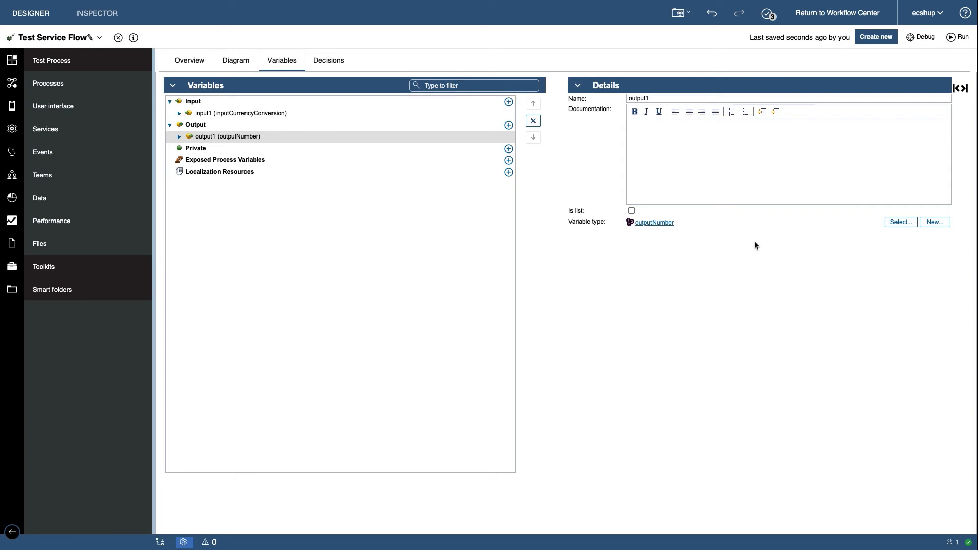
# Enable a default value for the input variable, setting autoObject.input to 100.0 and autoObject.target to "GBP"
pyautogui.click(214, 113)
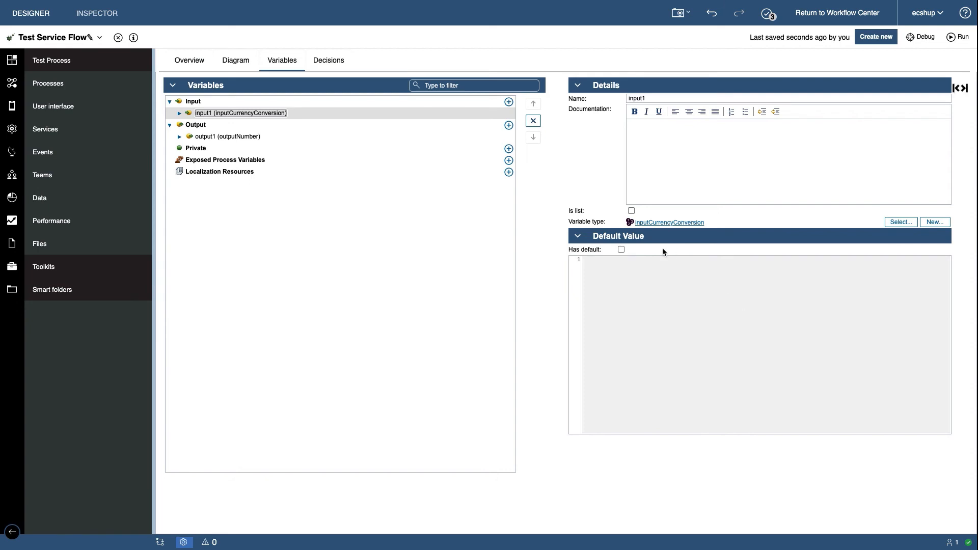
pyautogui.click(621, 249)
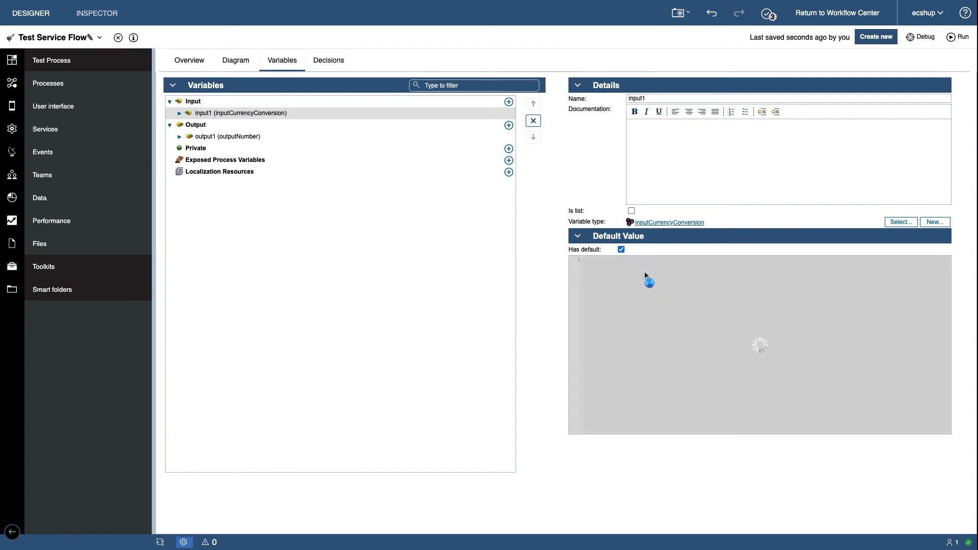
pyautogui.click(649, 267)
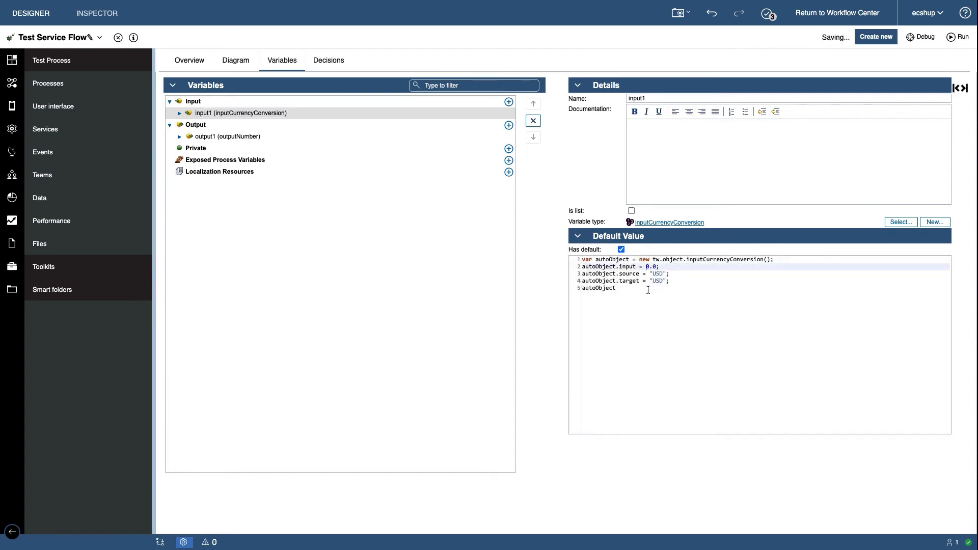
pyautogui.write('10')
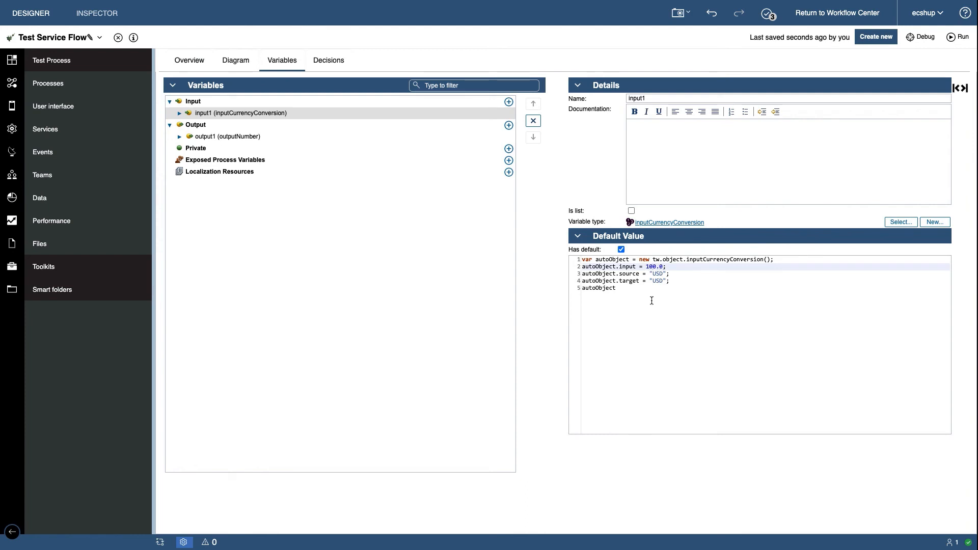
pyautogui.doubleClick(657, 282)
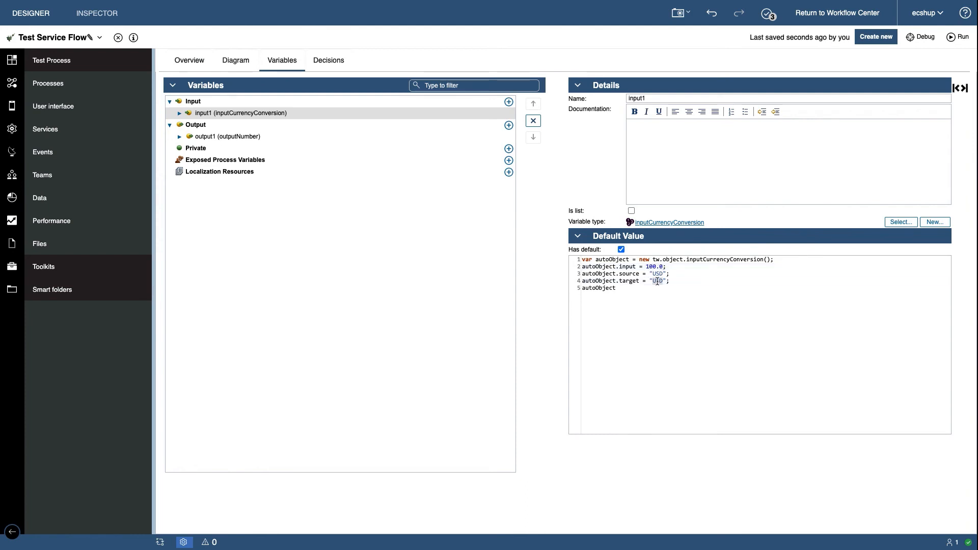
pyautogui.write('GBP')
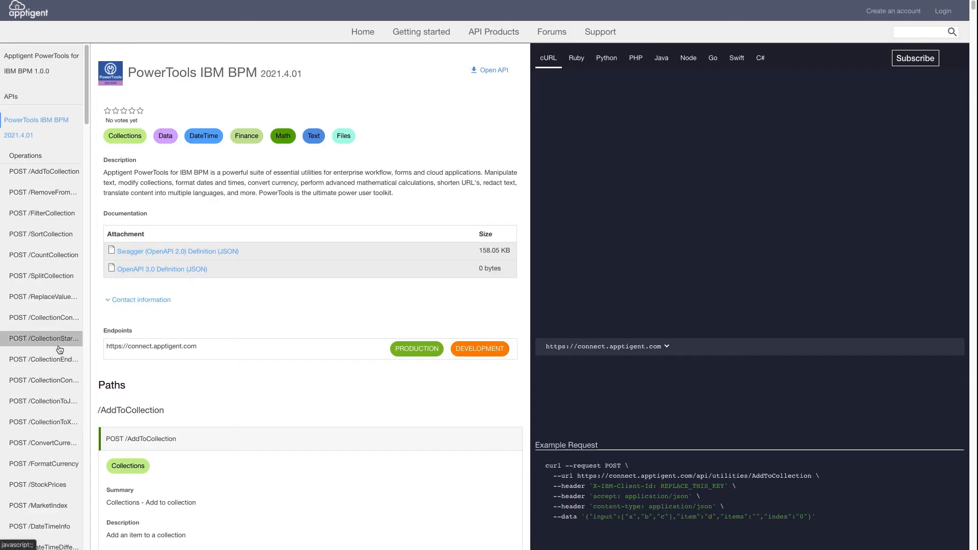
# Switch to the Apptigent API documentation and examine the ConvertCurrency operation's inputCurrencyConversion schema for the supported currency codes
pyautogui.scroll(-1, 58, 353)
pyautogui.scroll(-1, 58, 352)
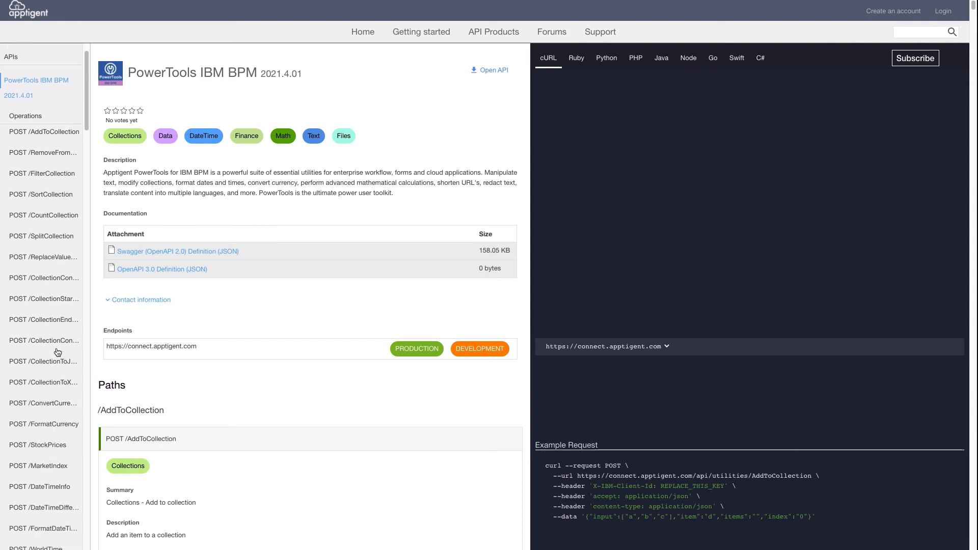
pyautogui.click(56, 403)
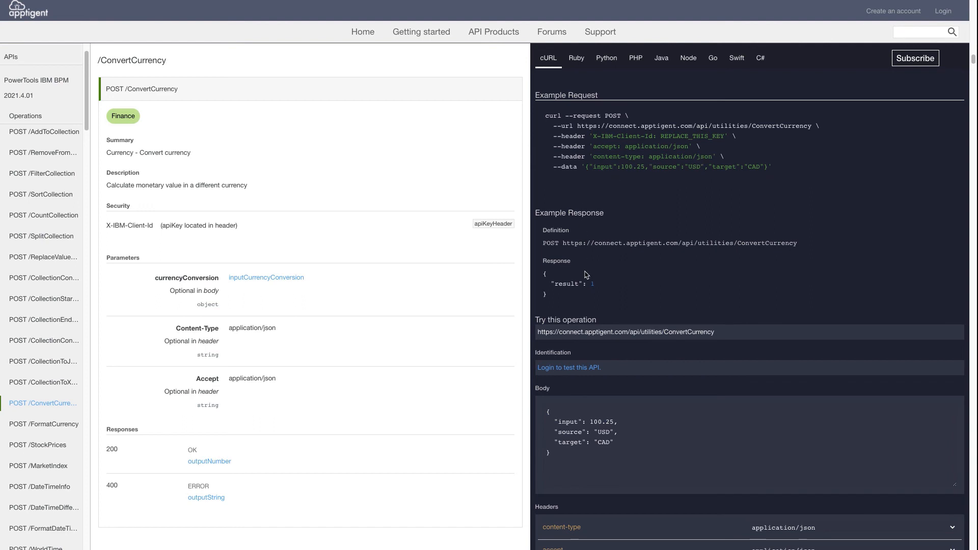
pyautogui.scroll(-1, 611, 357)
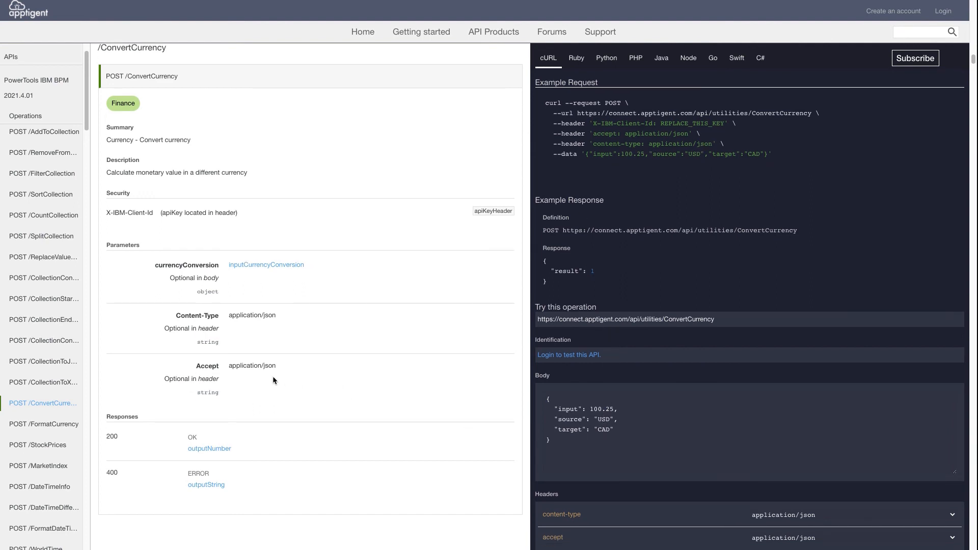
pyautogui.click(259, 270)
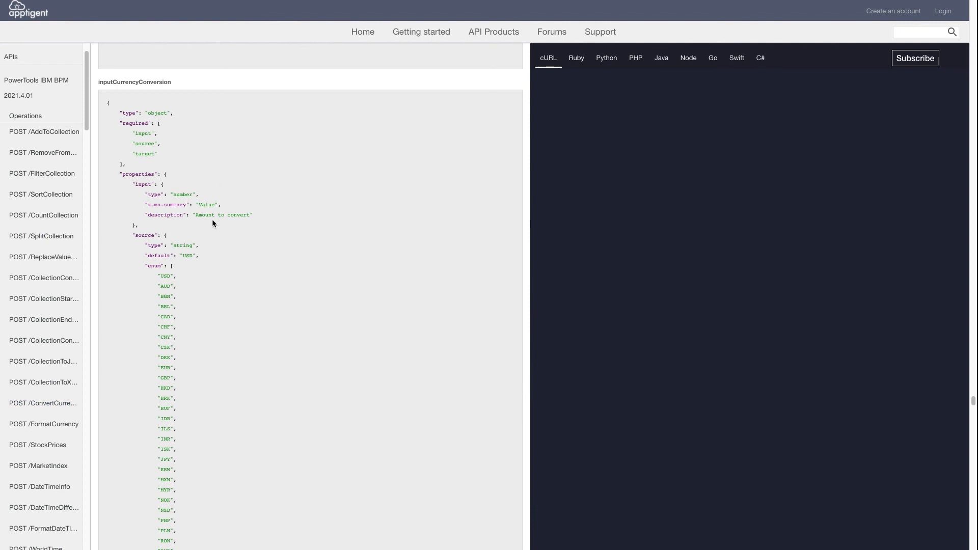
pyautogui.scroll(-1, 221, 231)
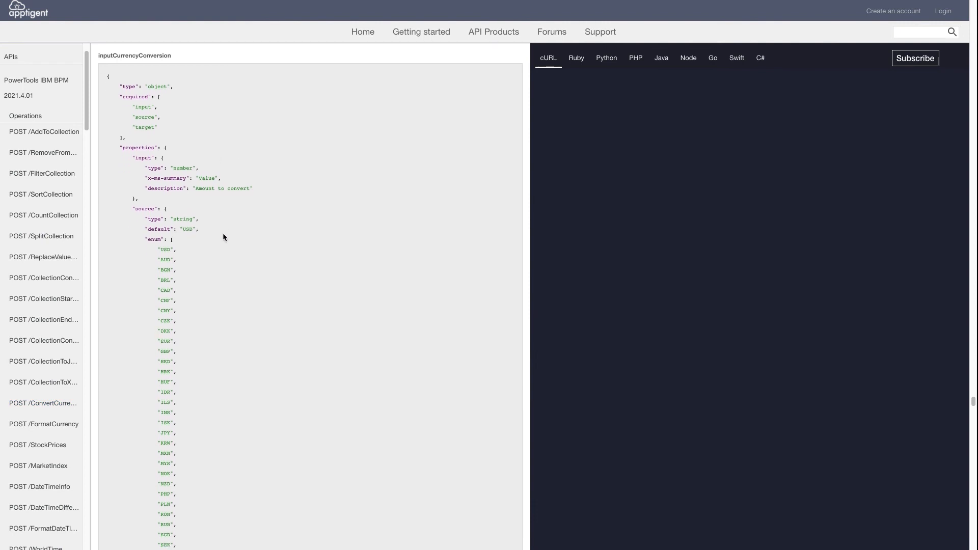
pyautogui.scroll(-1, 222, 234)
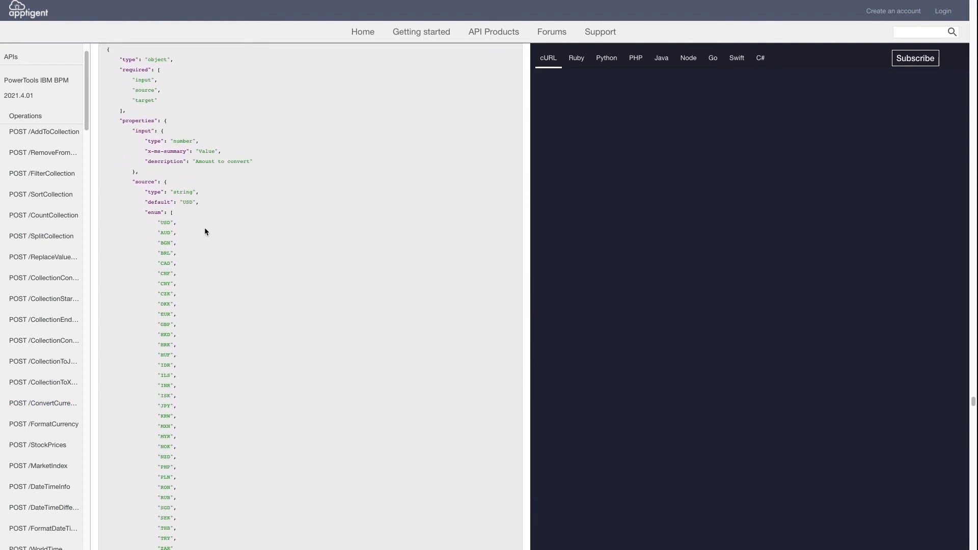
pyautogui.scroll(-3, 205, 232)
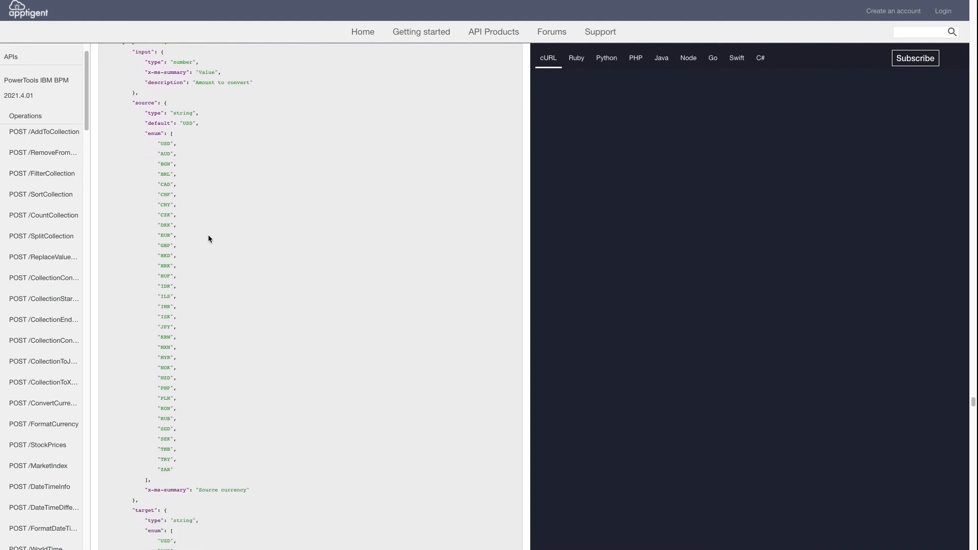
# Review the source and target currency codes listed in the ConvertCurrency input schema
pyautogui.scroll(-1, 204, 234)
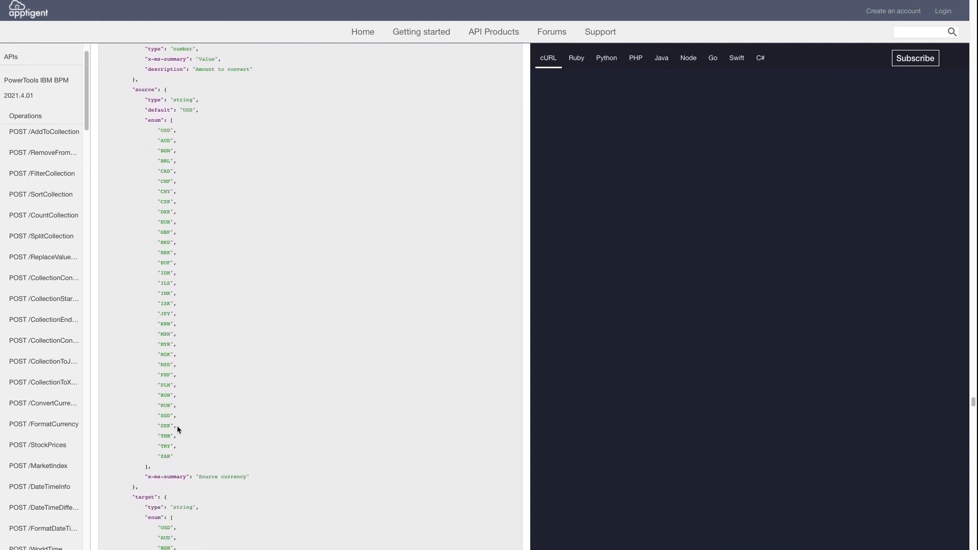
pyautogui.scroll(-2, 225, 433)
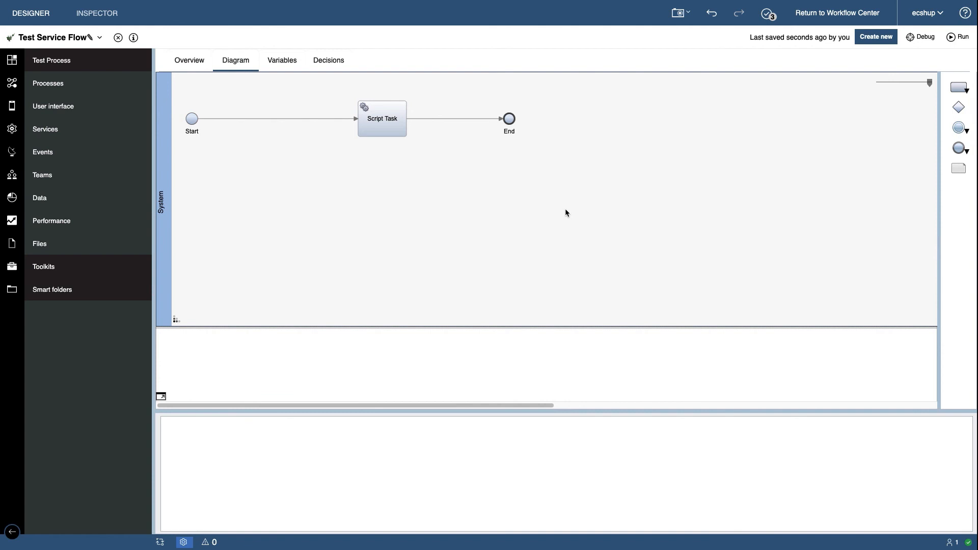
# Return to the service flow diagram and map the Script Task's currencyConversion input to tw.local.input1 and its ConvertCurrency_200 output to tw.local.output1
pyautogui.click(404, 130)
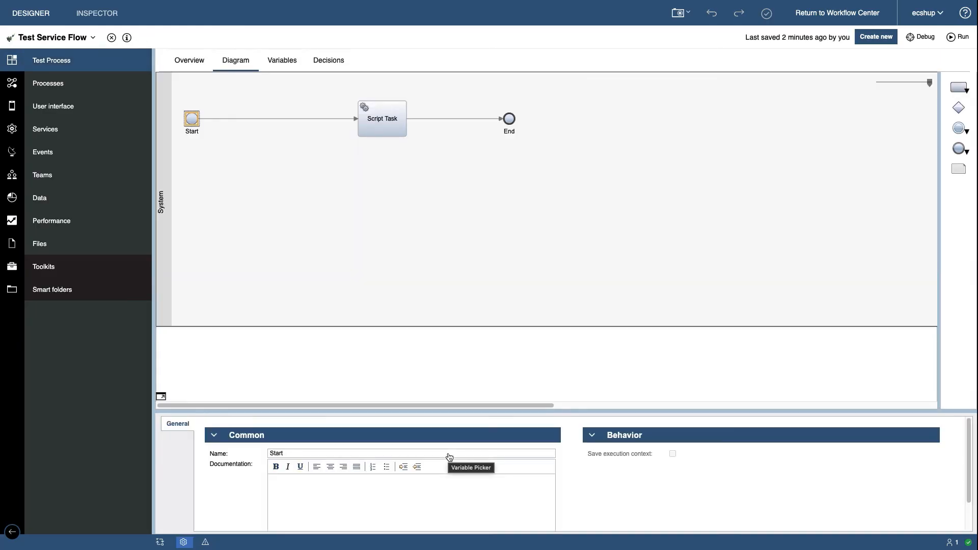
pyautogui.click(453, 455)
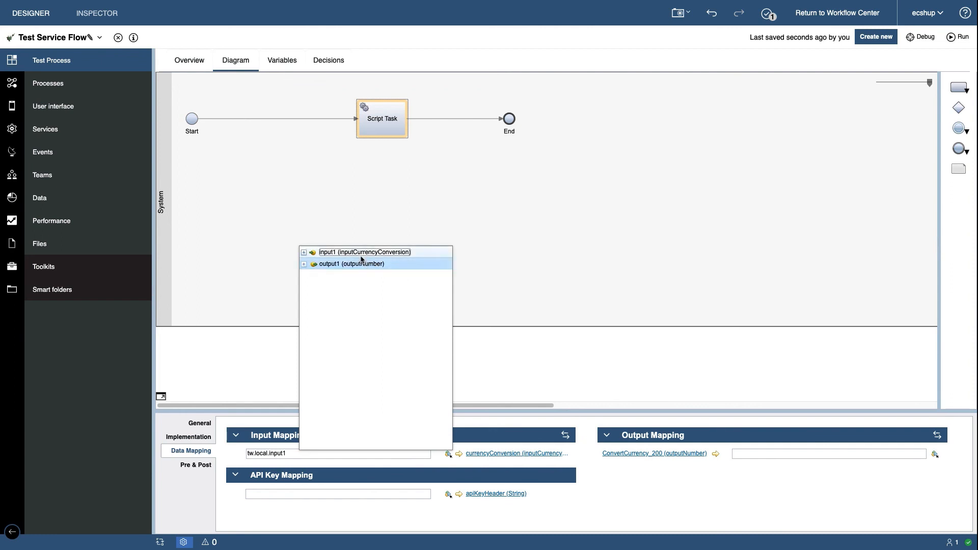
pyautogui.click(361, 257)
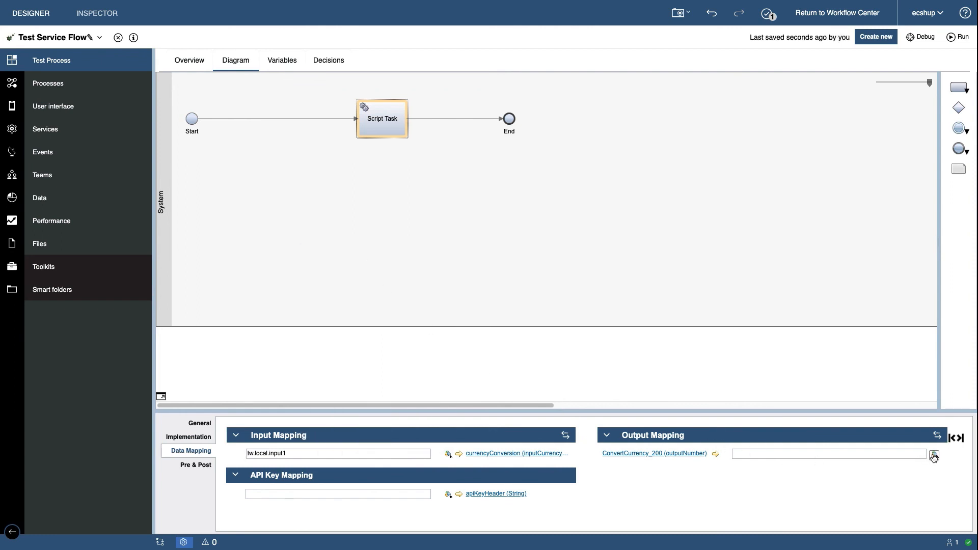
pyautogui.click(934, 455)
pyautogui.click(810, 263)
# Debug the service flow, resume it past the Script Task, and inspect the contents of input1 and output1 in the instance data
pyautogui.click(924, 37)
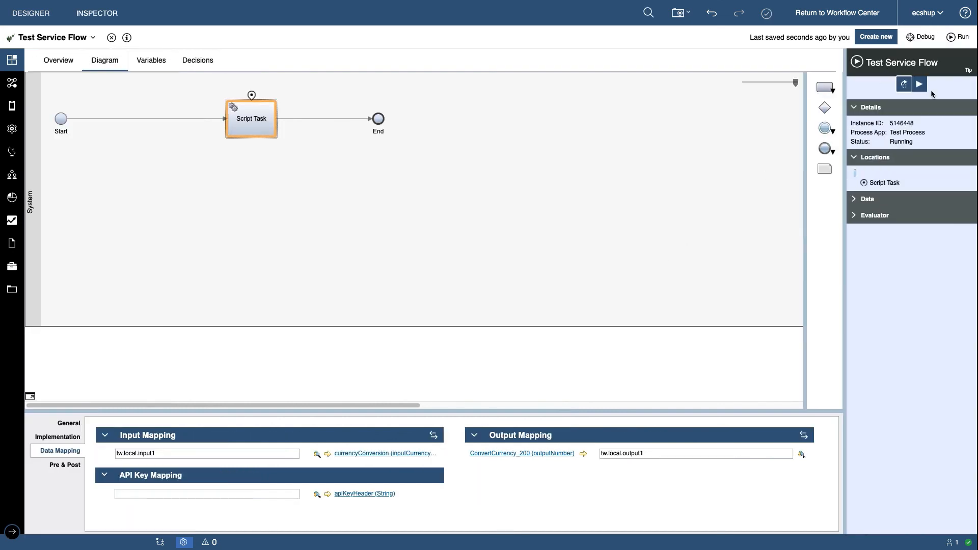
pyautogui.click(918, 85)
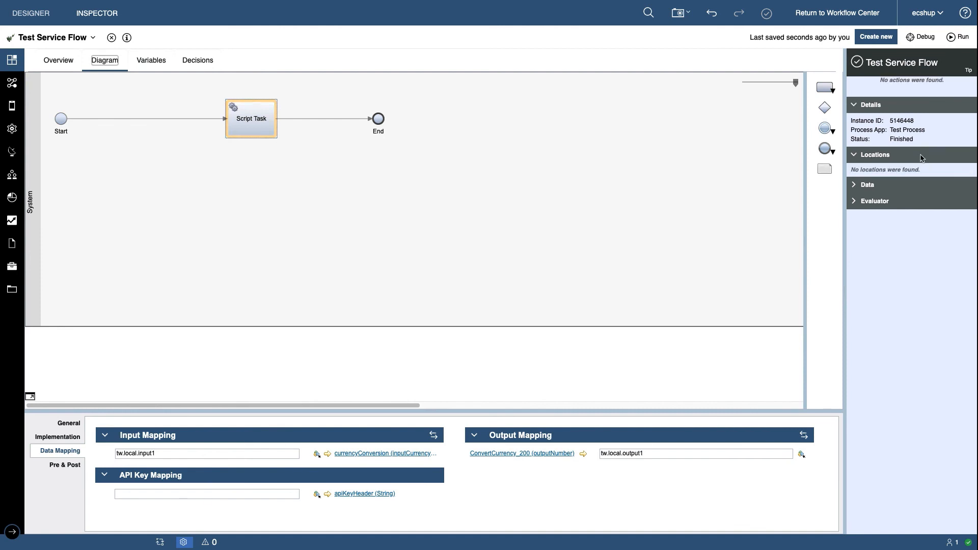
pyautogui.click(854, 186)
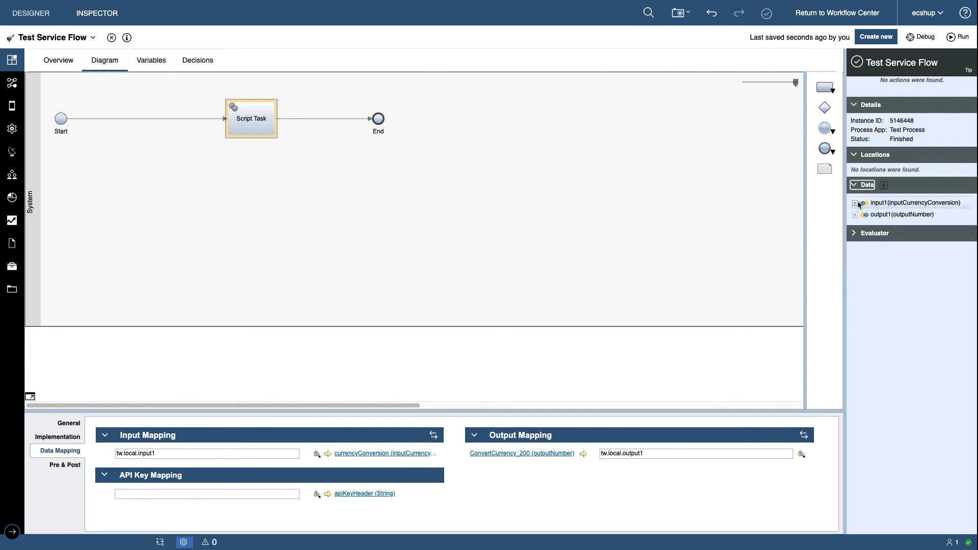
pyautogui.click(856, 204)
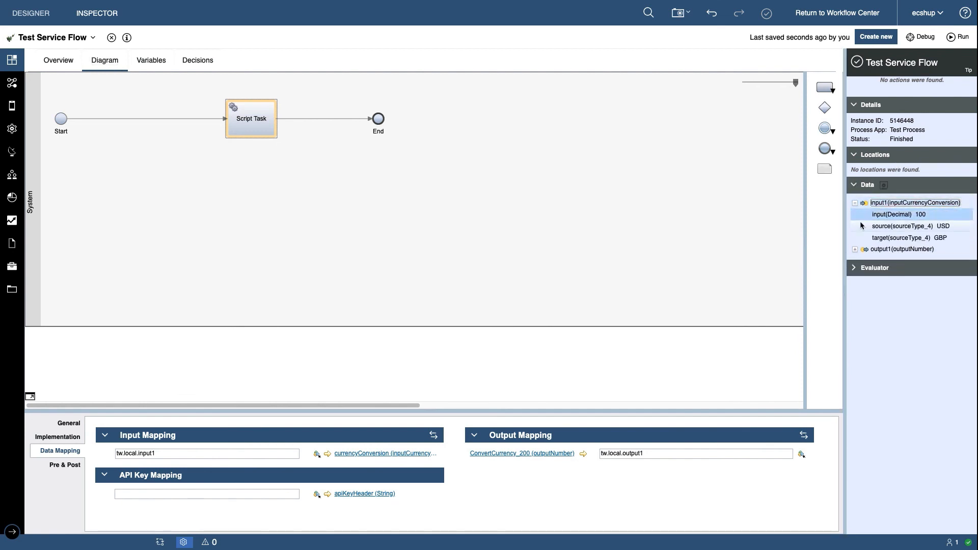
pyautogui.click(856, 249)
pyautogui.click(856, 249)
pyautogui.click(923, 261)
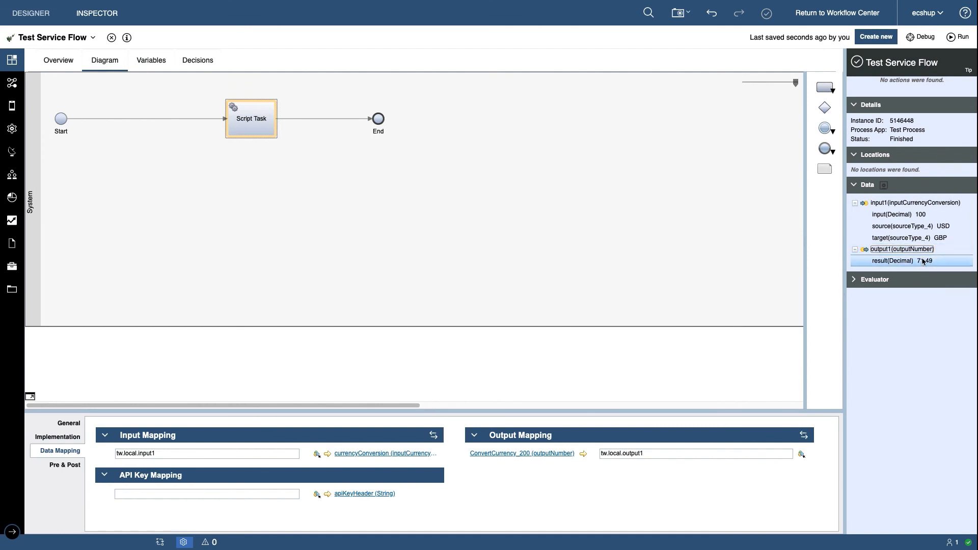